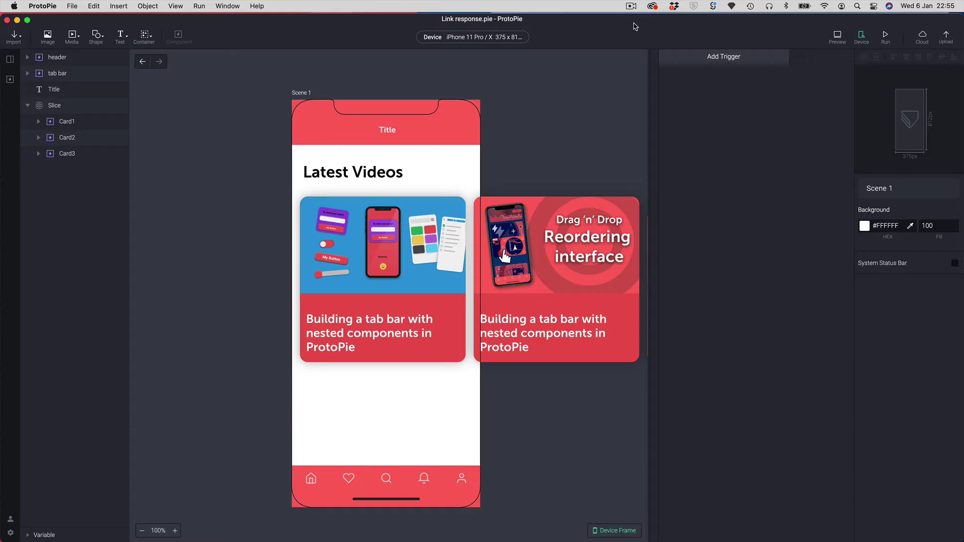
# - Switch to Safari to view ProtoPie's documentation on the Link response
pyautogui.press('super+Tab')
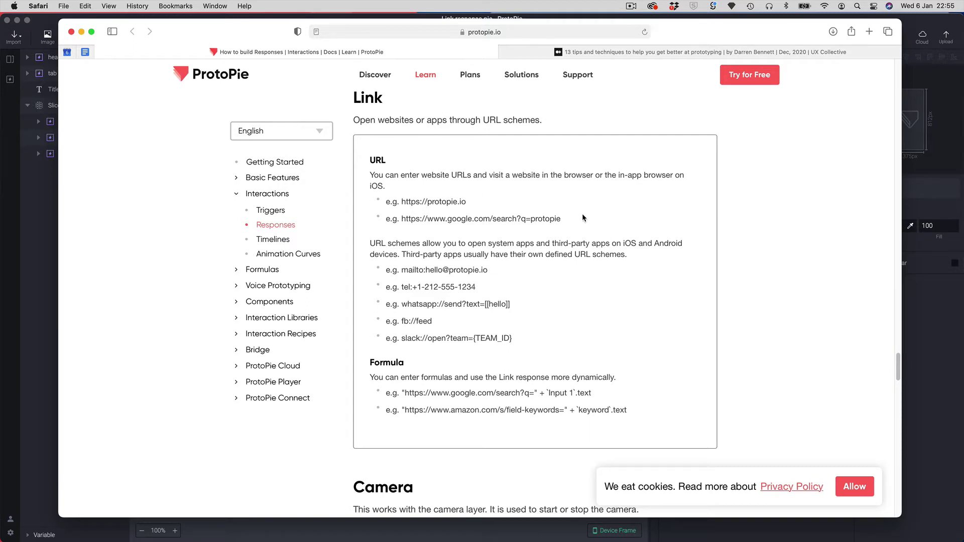
# - Scroll through the Link section of the Responses docs, then return to the ProtoPie editor
pyautogui.scroll(1, 577, 216)
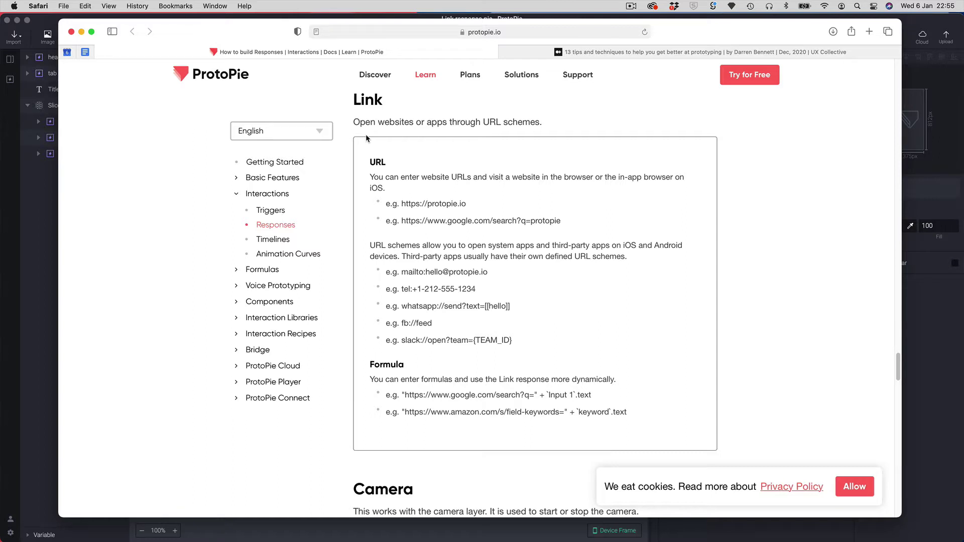
pyautogui.click(45, 20)
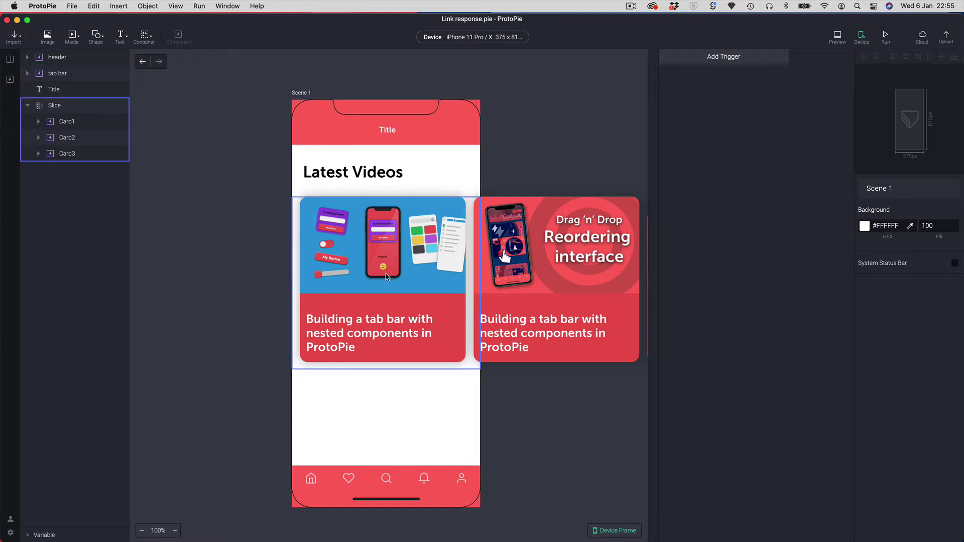
# - Drill into Card1 in the Slice layer and select all of its Text 1 title
pyautogui.click(107, 110)
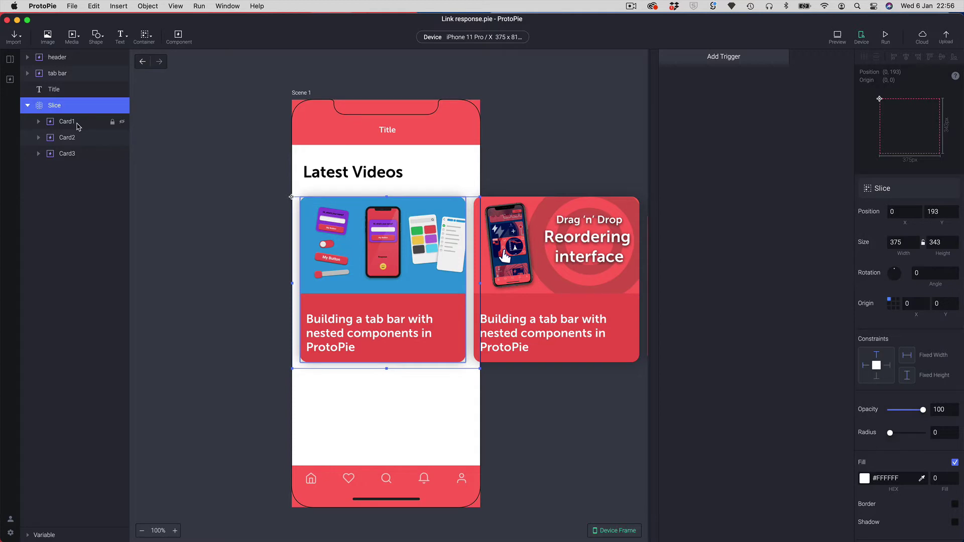
pyautogui.click(58, 124)
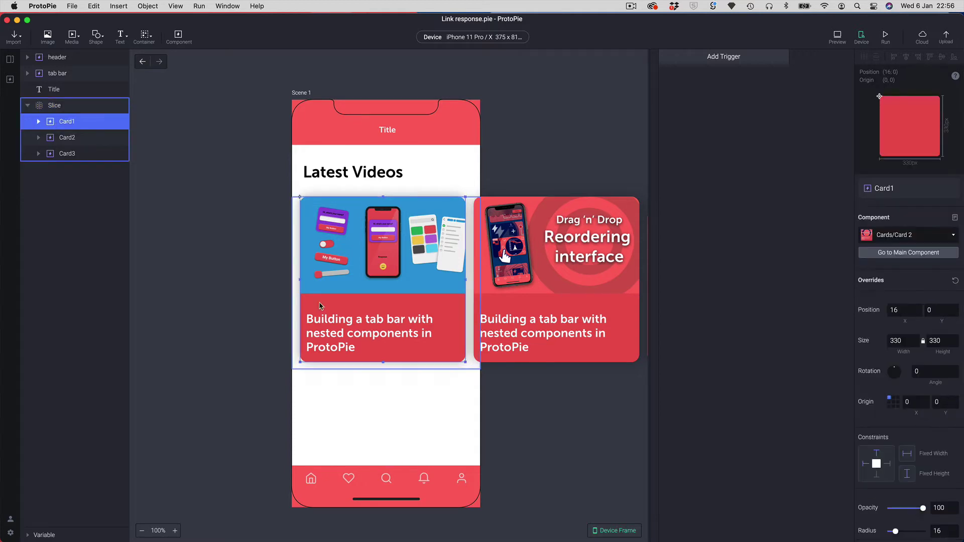
pyautogui.doubleClick(342, 340)
pyautogui.doubleClick(341, 340)
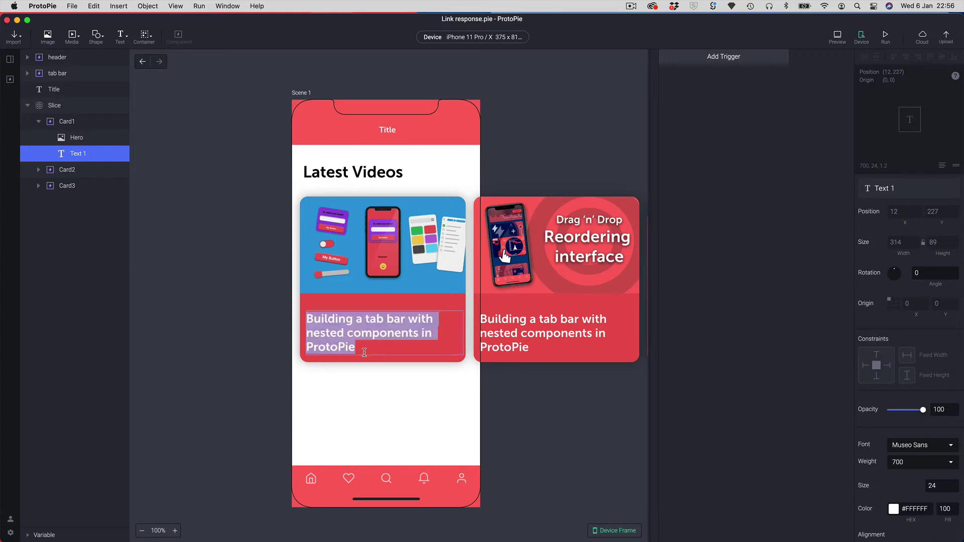
pyautogui.click(362, 351)
pyautogui.moveTo(363, 352); pyautogui.dragTo(303, 321)
pyautogui.press('super+Tab')
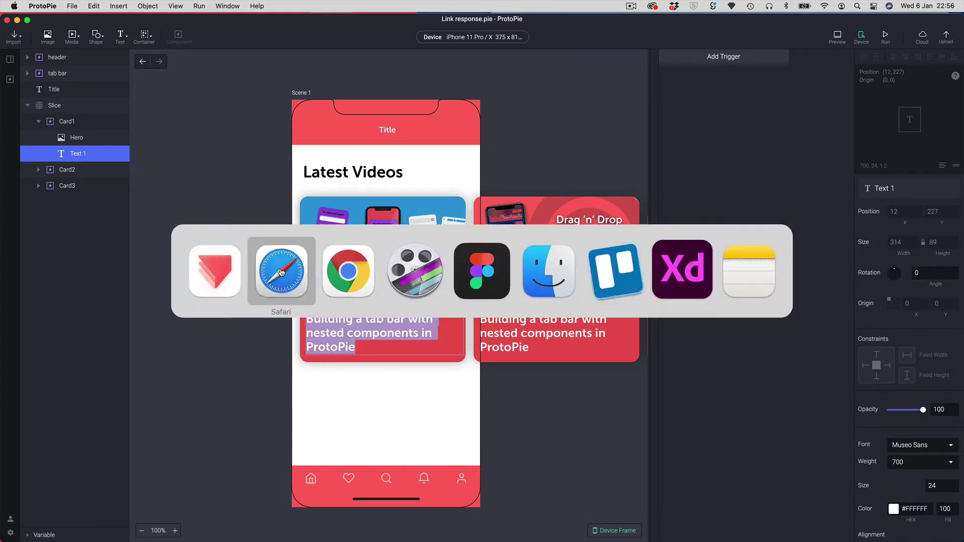
# - Copy the UX Collective headline '13 tips and techniques to help you get better at prototyping'
pyautogui.click(281, 271)
pyautogui.click(605, 49)
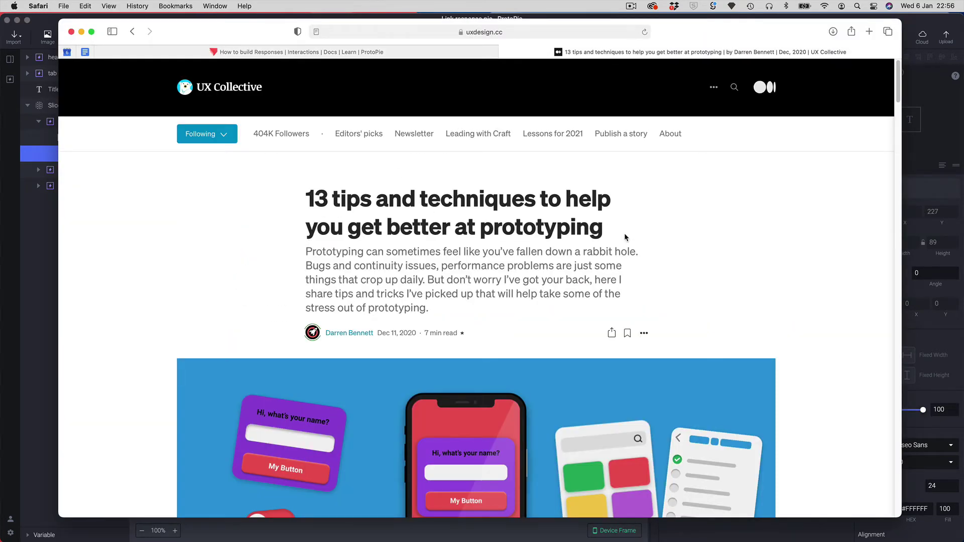
pyautogui.moveTo(607, 230); pyautogui.dragTo(305, 201)
pyautogui.press('super+c')
pyautogui.press('super+Tab')
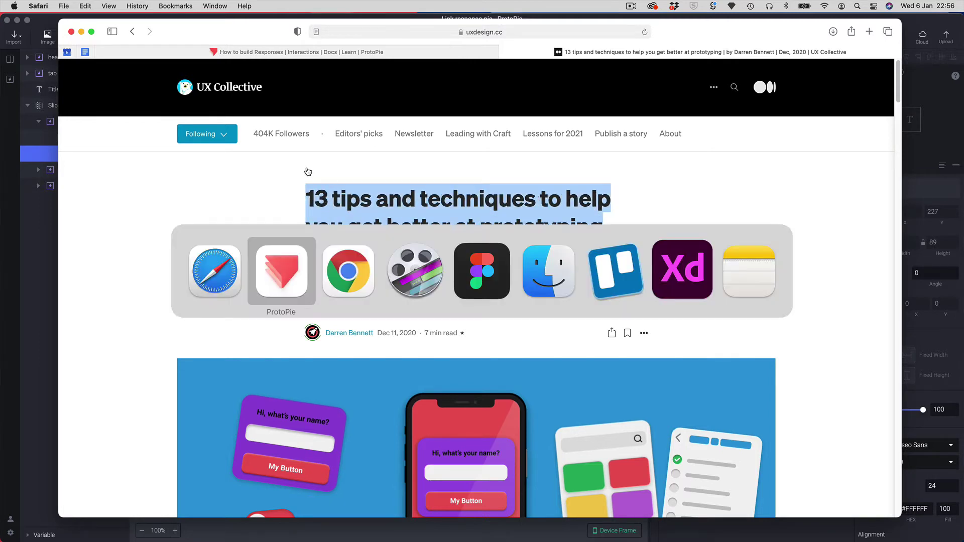
pyautogui.doubleClick(373, 342)
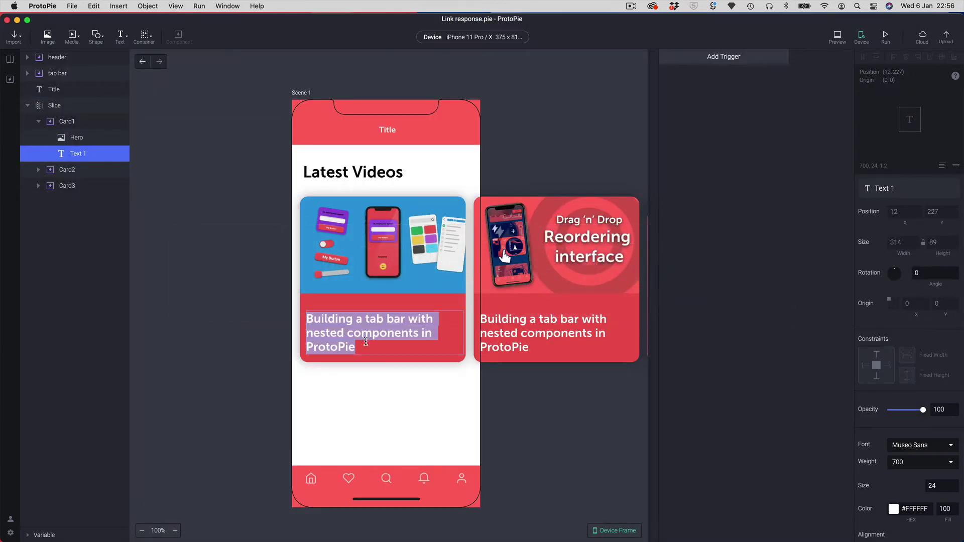
# - Paste the copied headline as the first card's title, then reselect Card1 for a trigger
pyautogui.press('super+v')
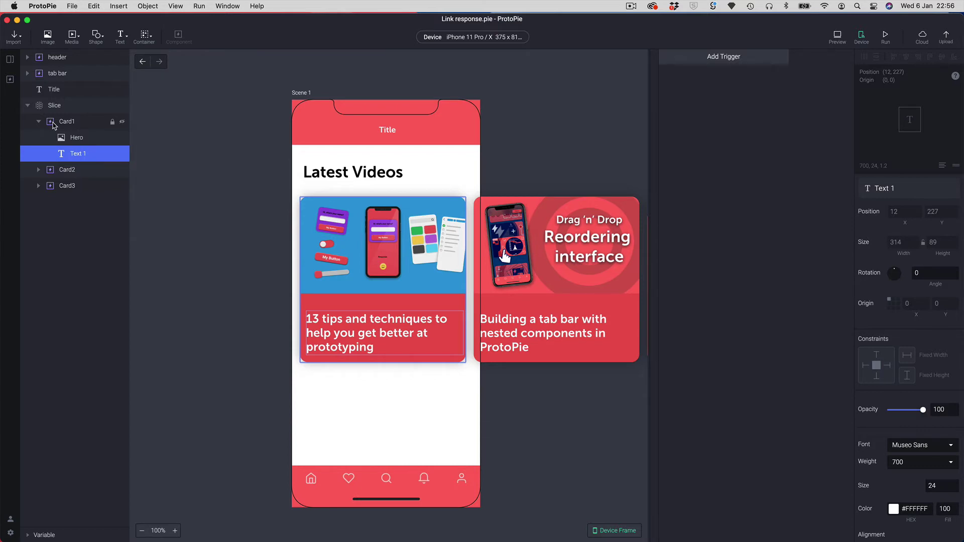
pyautogui.click(379, 396)
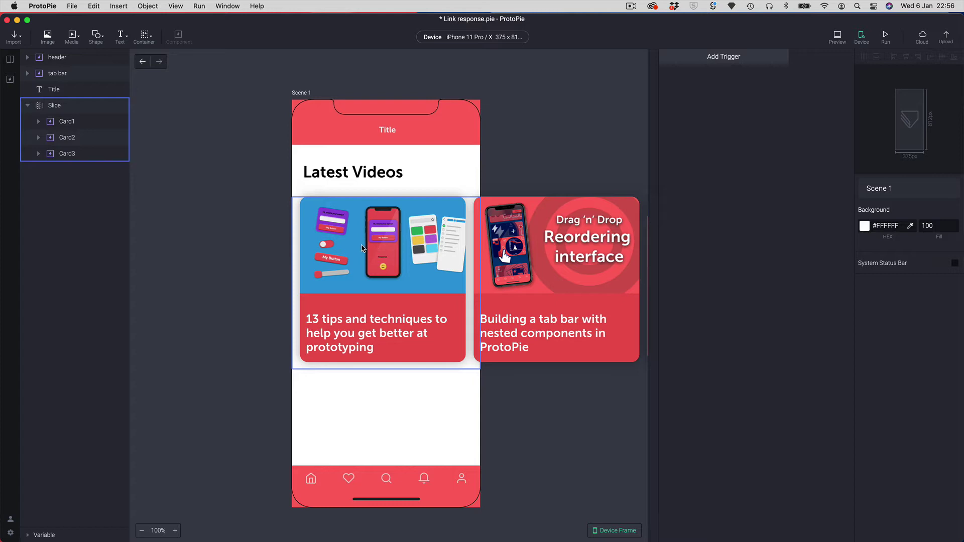
pyautogui.click(54, 122)
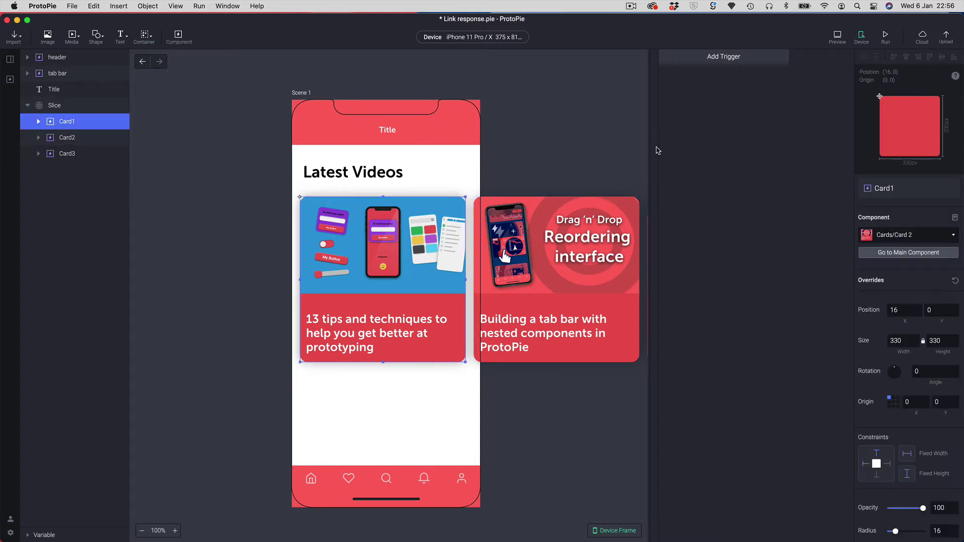
pyautogui.click(737, 60)
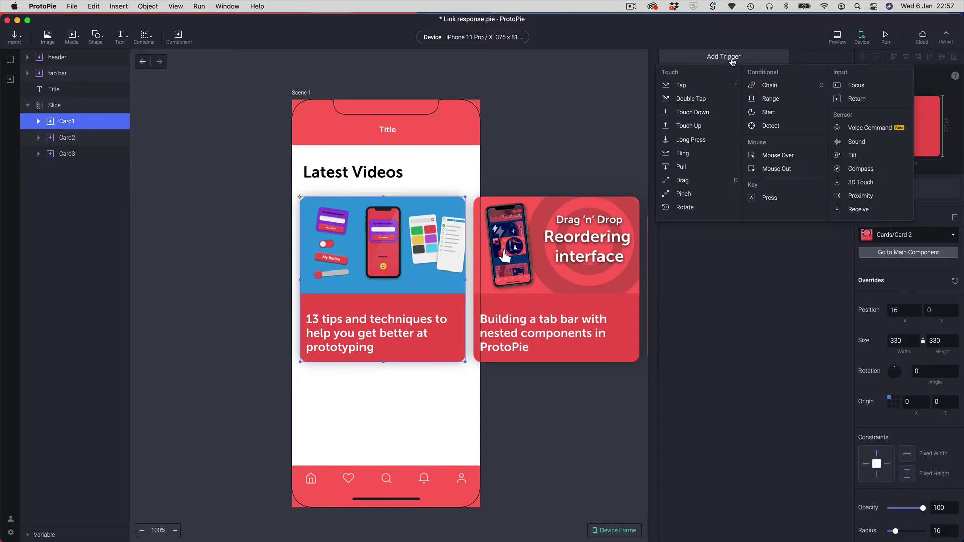
# - Add a Tap trigger to Card1 with a URL-type Link response that uses Open In-app Browser
pyautogui.click(682, 85)
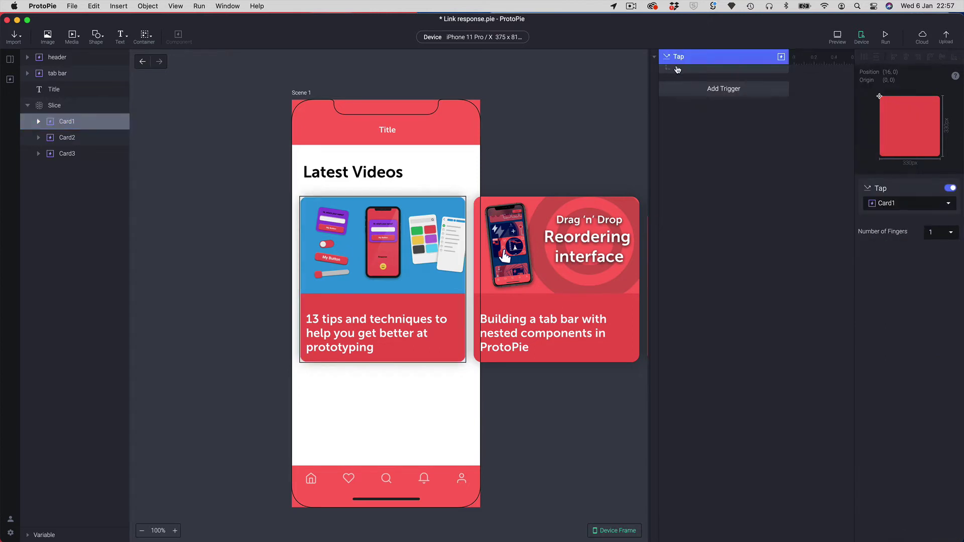
pyautogui.click(677, 69)
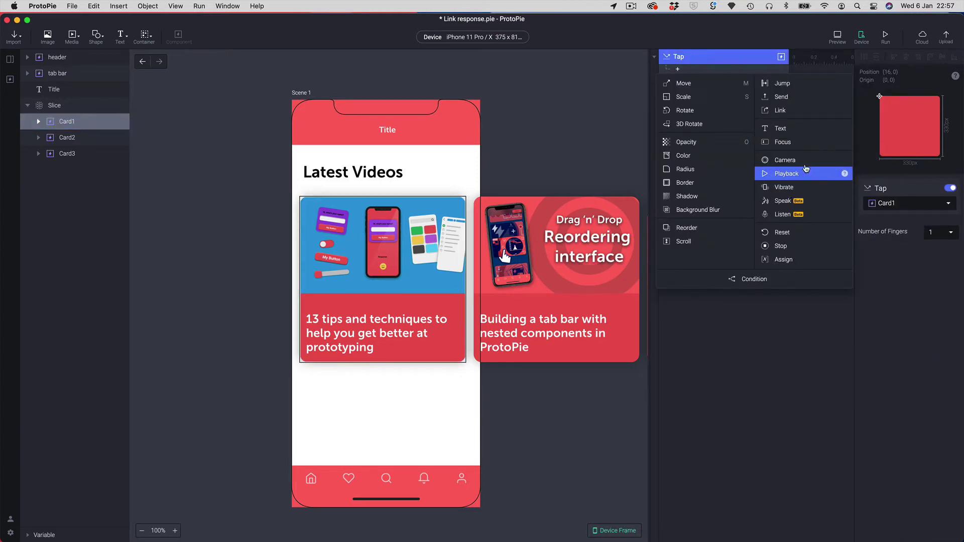
pyautogui.click(799, 109)
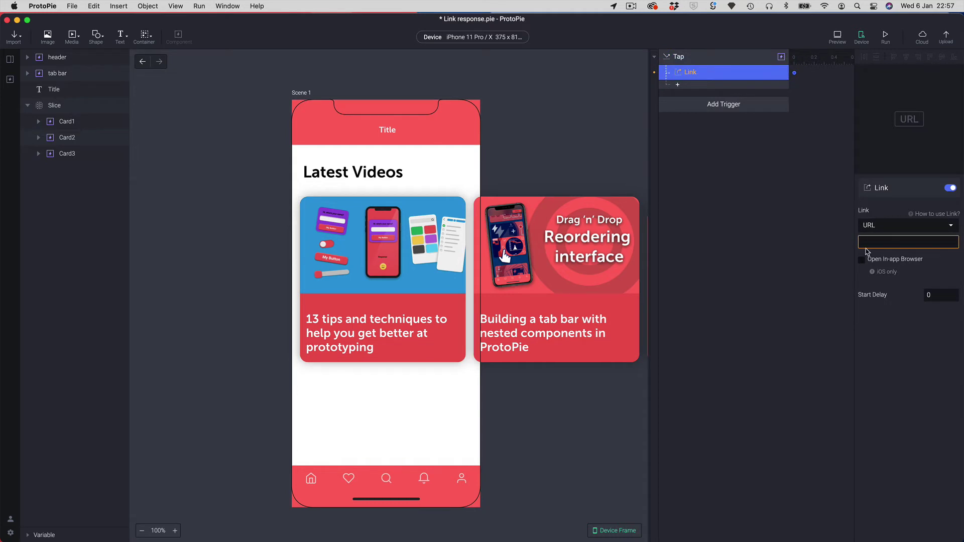
pyautogui.click(887, 227)
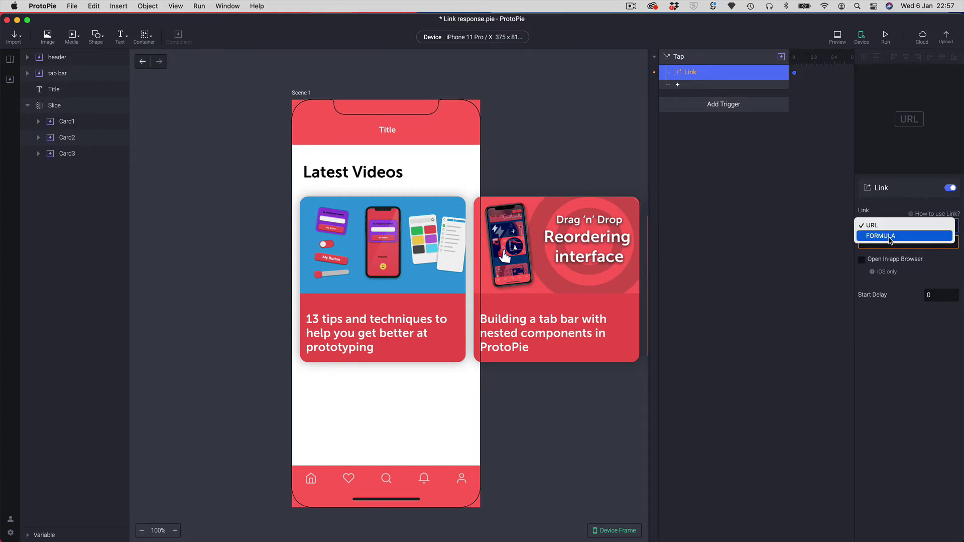
pyautogui.click(887, 226)
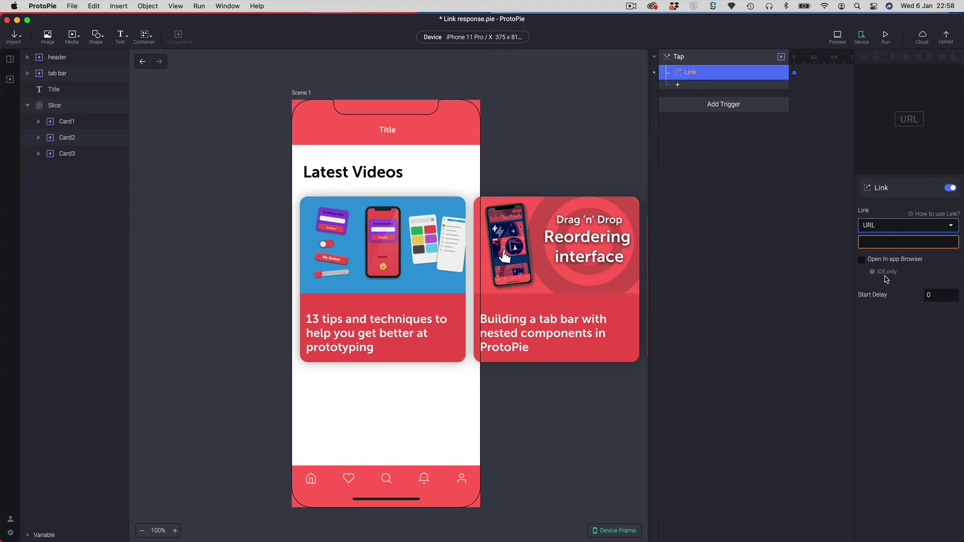
pyautogui.click(862, 260)
pyautogui.click(878, 240)
pyautogui.press('super+Tab')
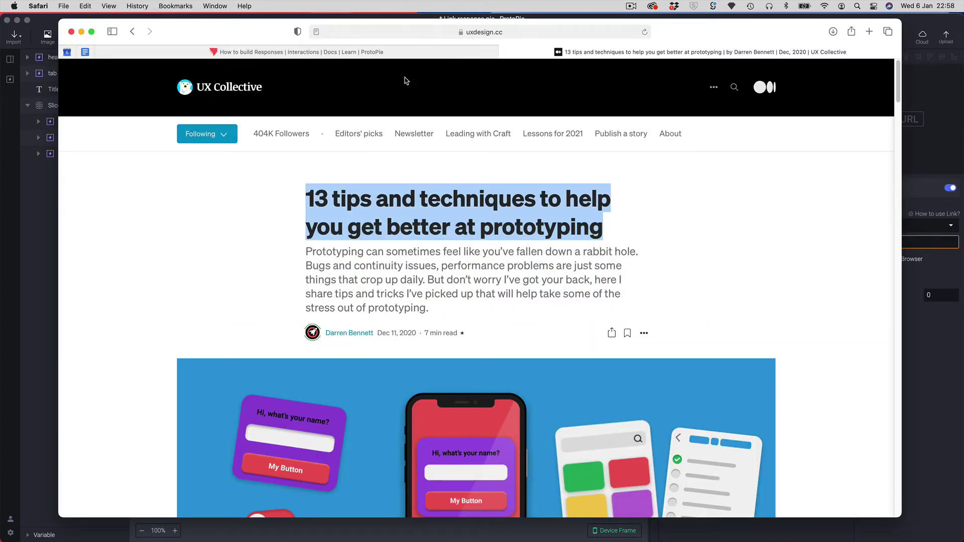
# - Copy the article's web address from Safari's address bar and focus the Link URL field
pyautogui.click(490, 33)
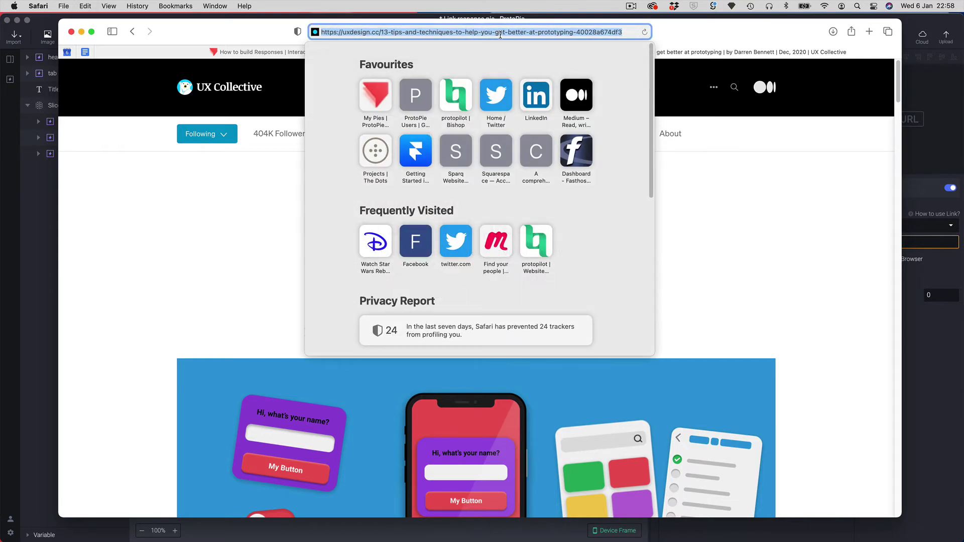
pyautogui.press('cmd+Tab')
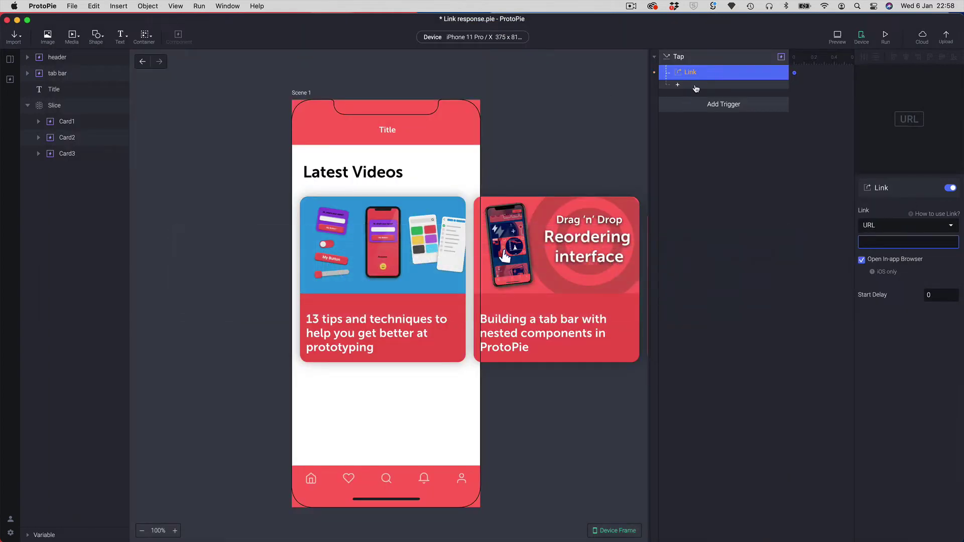
pyautogui.click(875, 243)
# - Paste the uxdesign.cc article address into the Link URL field and recheck the response
pyautogui.press('super+v')
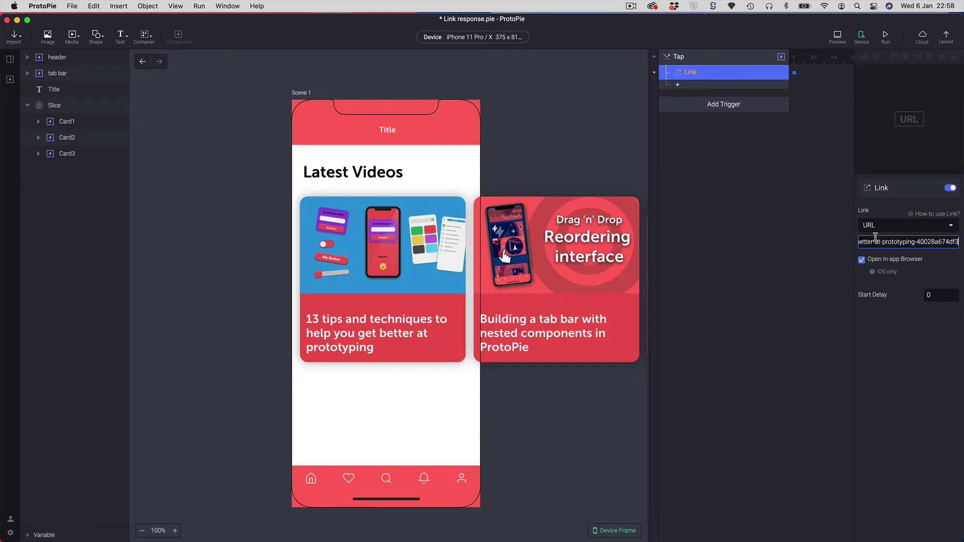
pyautogui.click(808, 344)
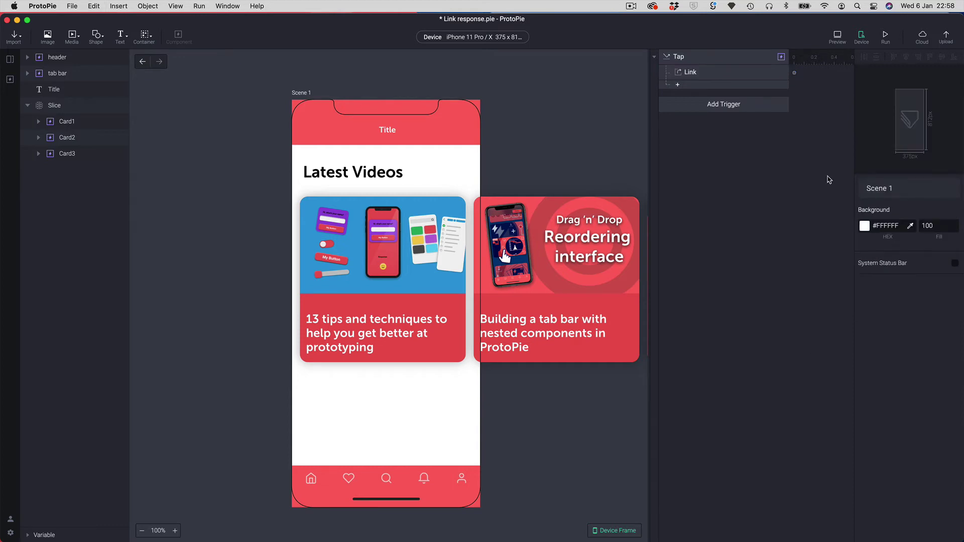
pyautogui.click(707, 76)
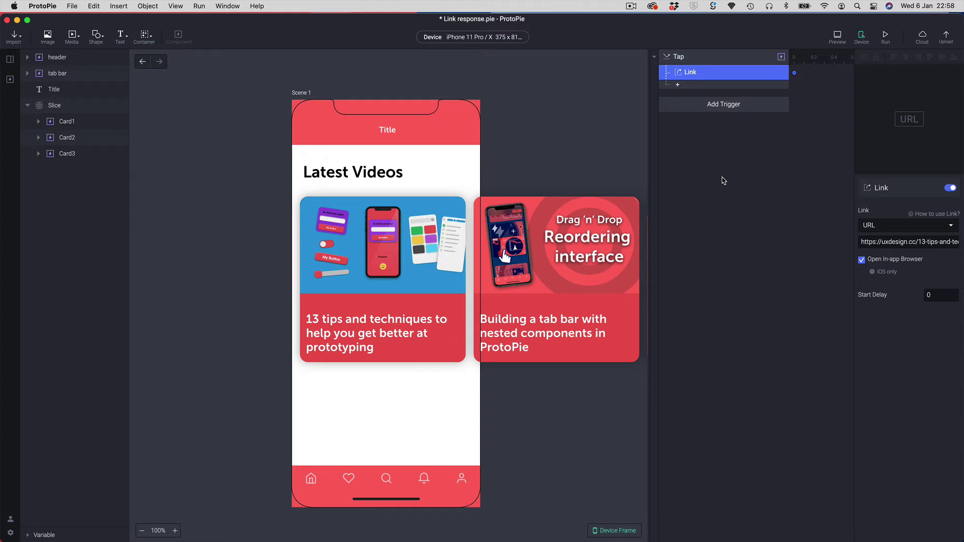
pyautogui.click(837, 36)
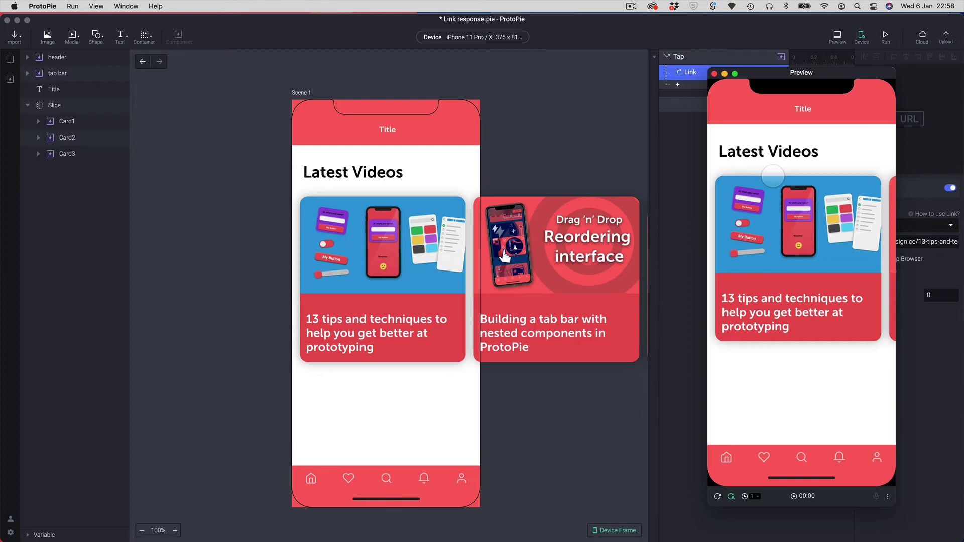
pyautogui.click(671, 190)
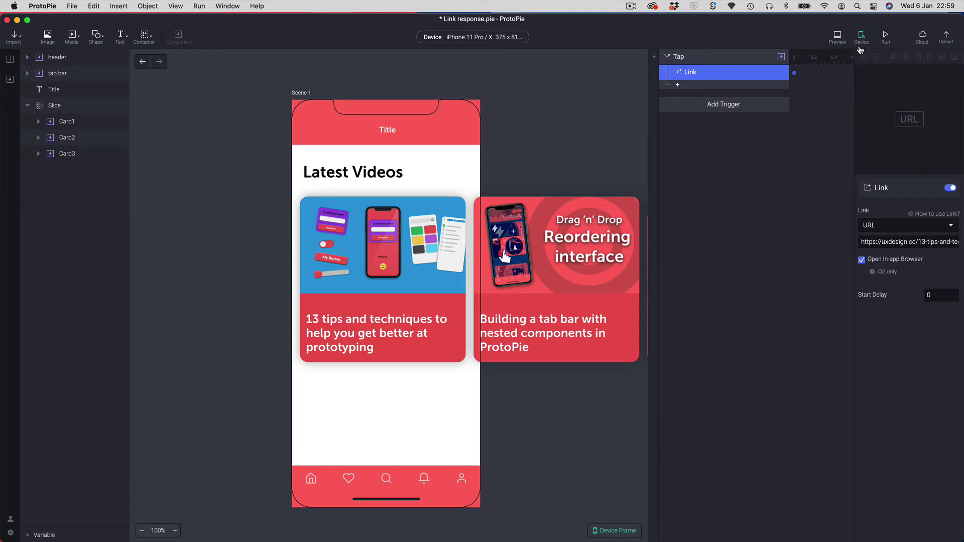
# - Send the prototype to the USB-connected iPhone from the Device menu and run it
pyautogui.click(860, 39)
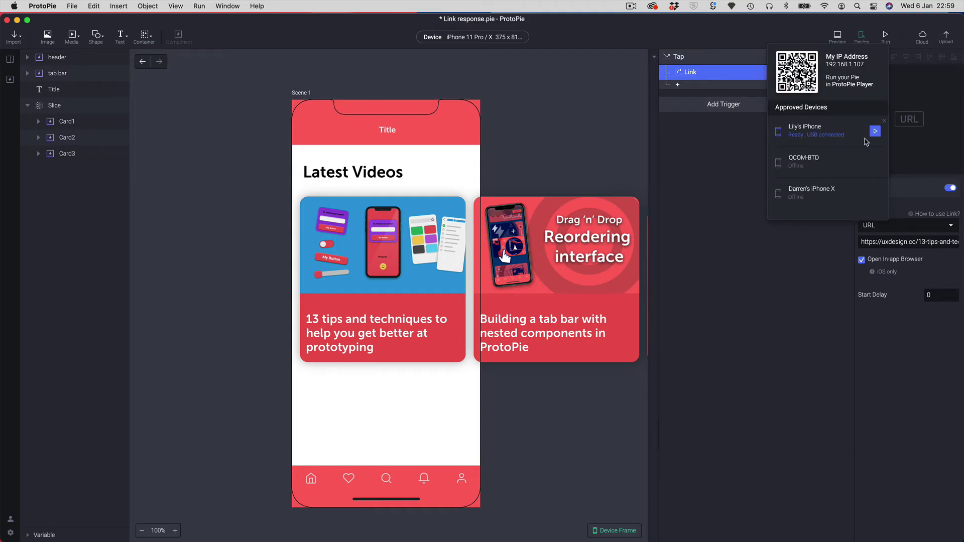
pyautogui.click(735, 158)
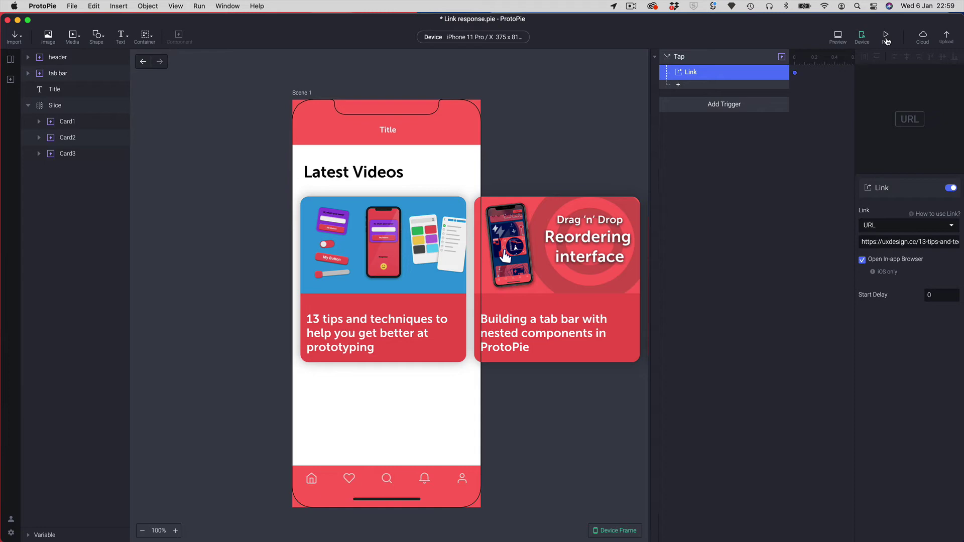
pyautogui.click(886, 40)
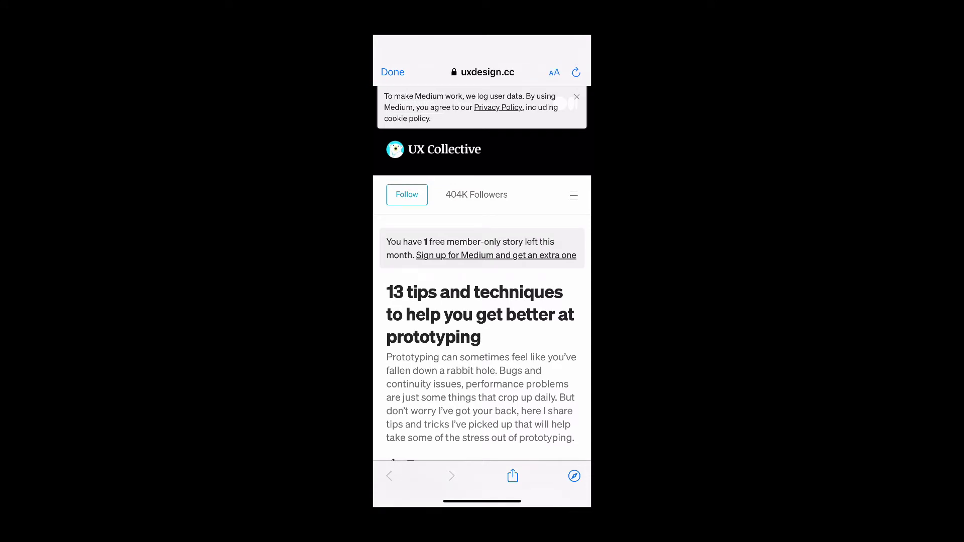
# - Scroll through the tips article that opened in the in-app browser on the iPhone
pyautogui.scroll(-5, 482, 286)
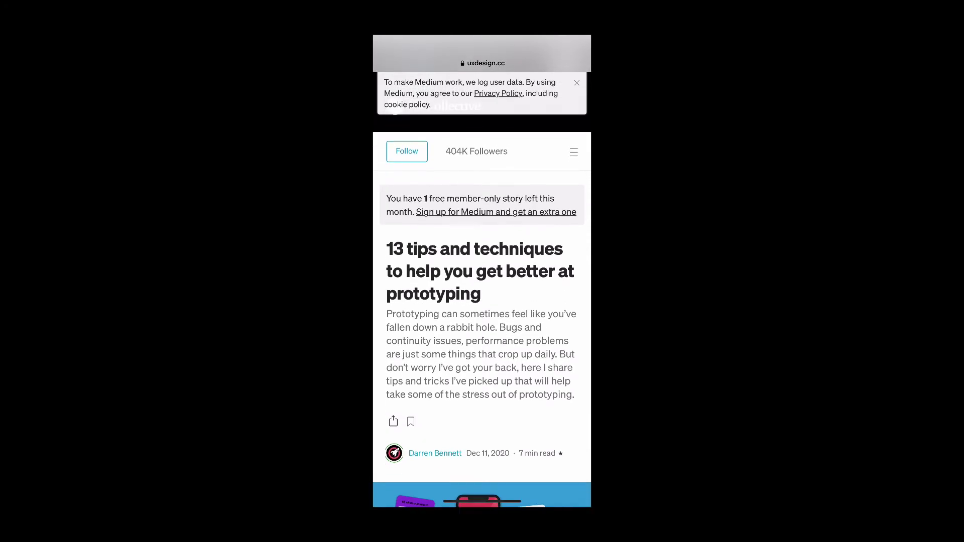
pyautogui.scroll(-5, 483, 286)
pyautogui.scroll(-3, 482, 287)
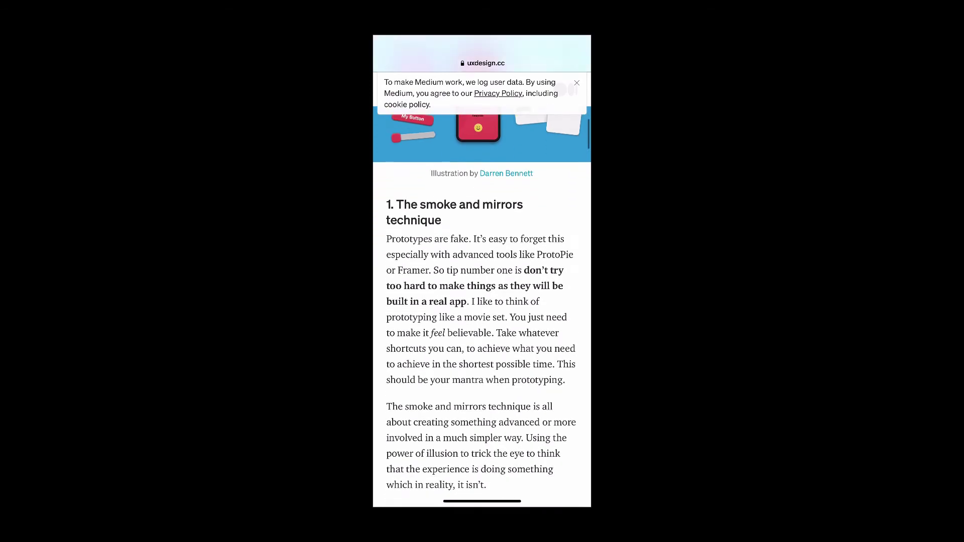
pyautogui.scroll(6, 482, 286)
pyautogui.scroll(3, 482, 287)
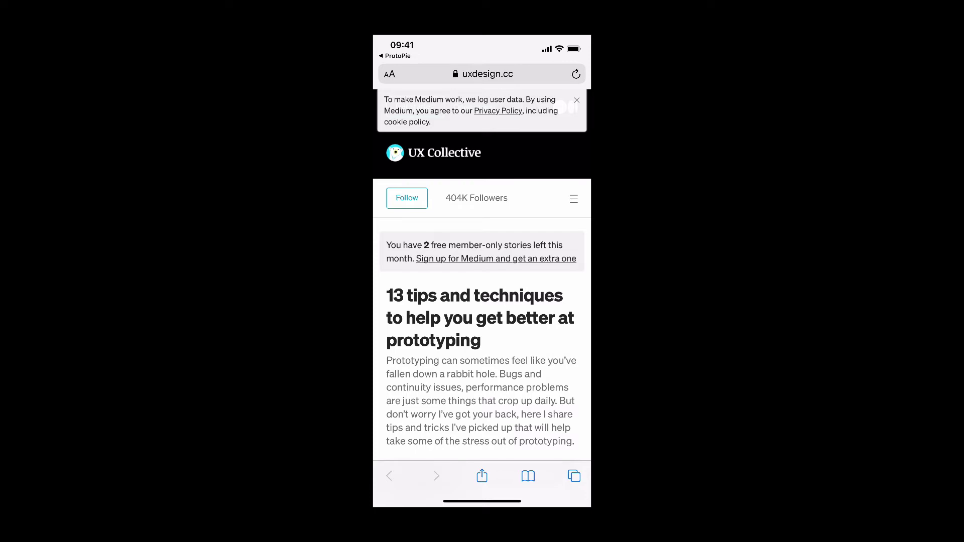
# - Reopen ProtoPie from the app switcher and close the article with Done
pyautogui.moveTo(482, 501); pyautogui.dragTo(482, 352)
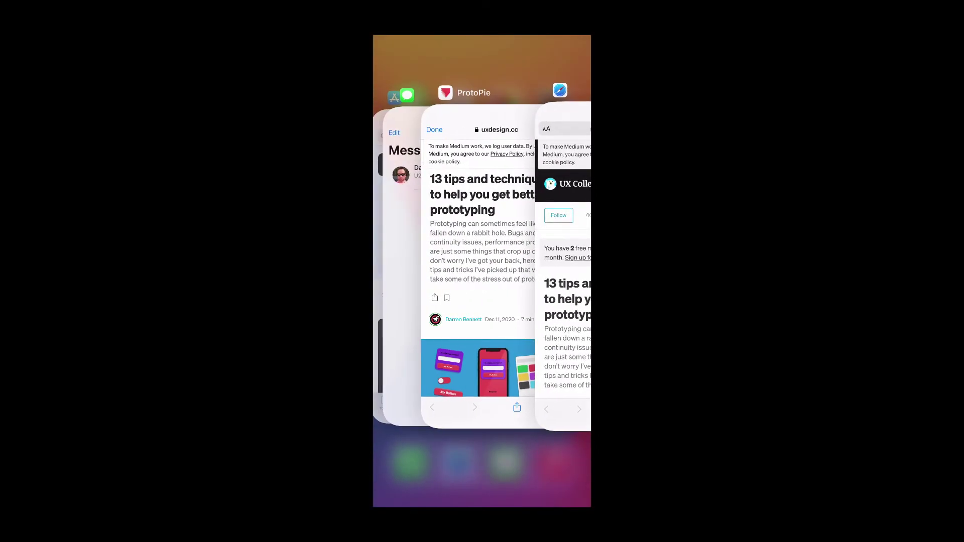
pyautogui.click(477, 241)
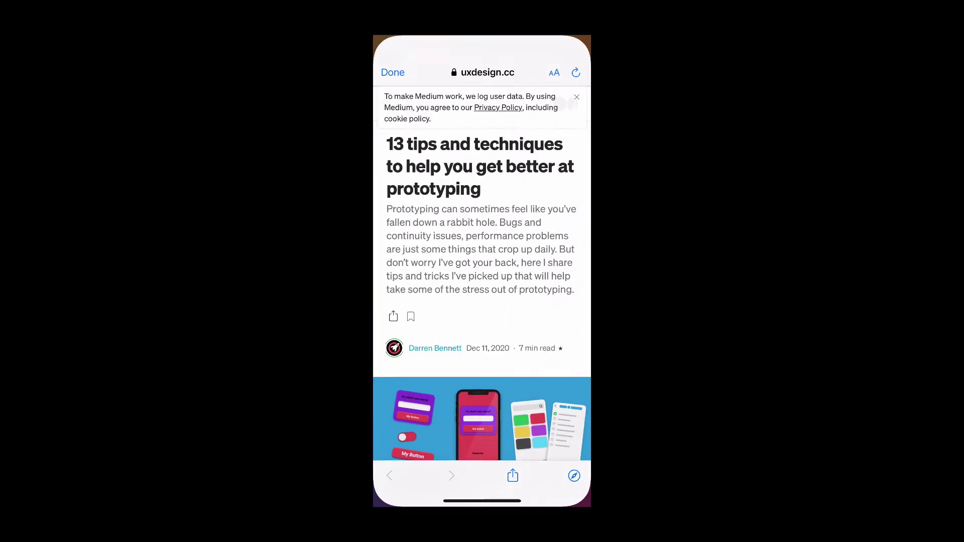
pyautogui.click(393, 72)
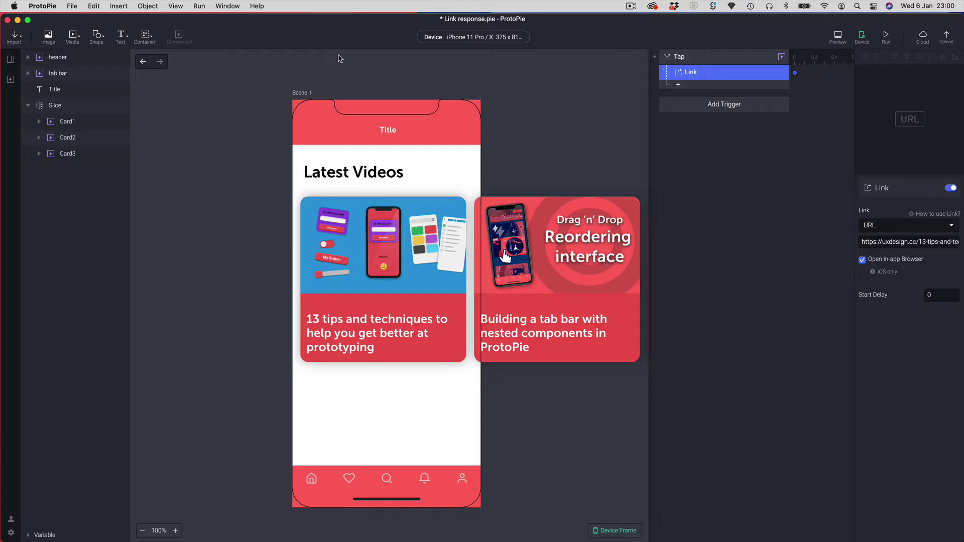
# - Open Scene 2 and pan the canvas to the article's Share article sheet
pyautogui.click(11, 60)
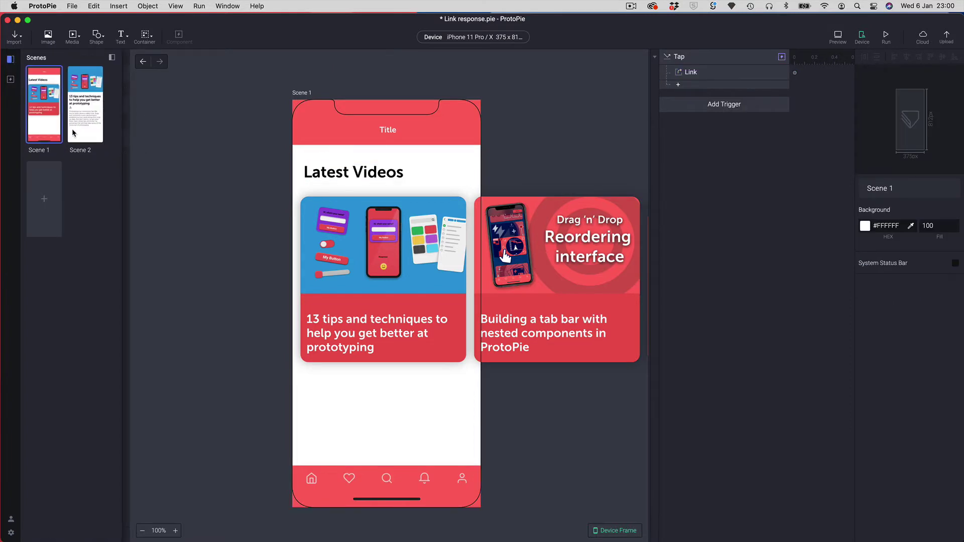
pyautogui.click(94, 123)
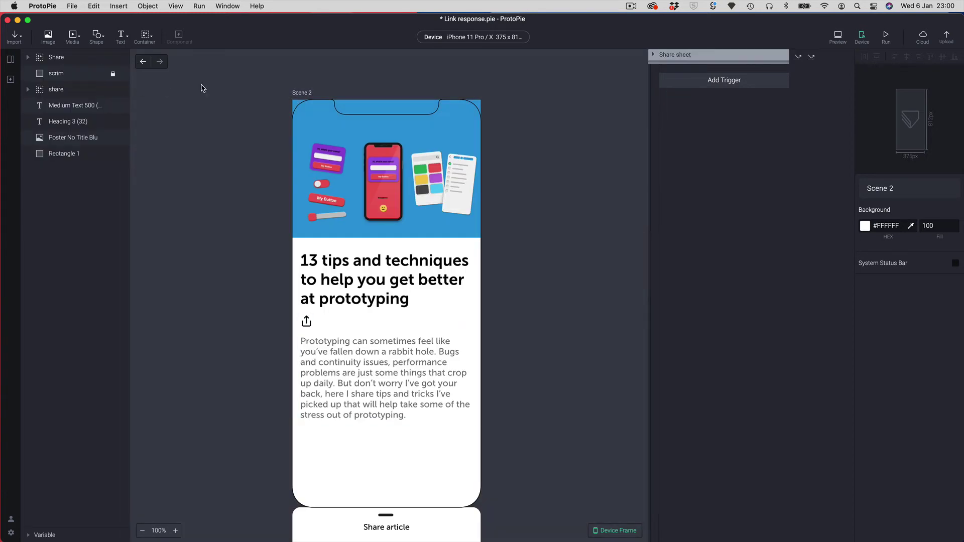
pyautogui.moveTo(432, 318); pyautogui.dragTo(468, 287)
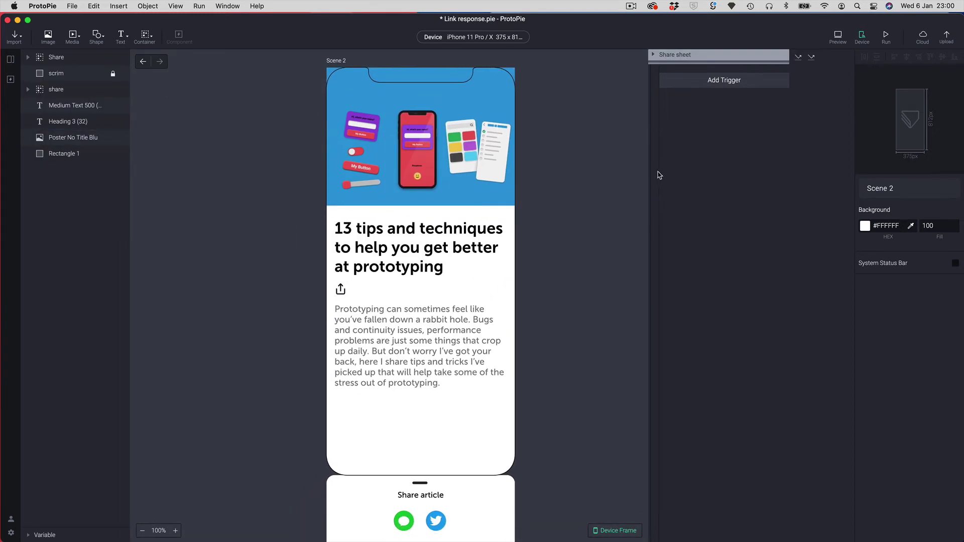
pyautogui.scroll(-5, 540, 333)
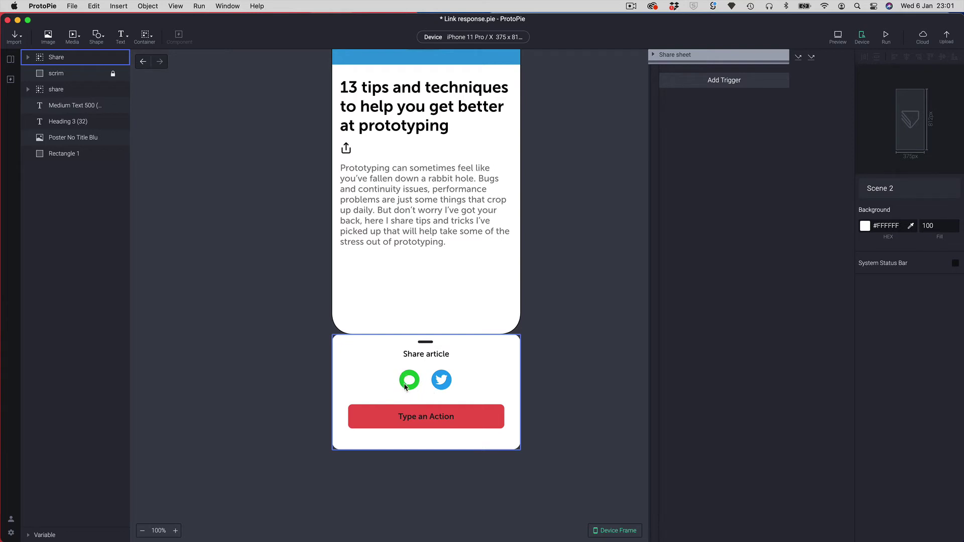
pyautogui.moveTo(544, 312); pyautogui.dragTo(537, 411)
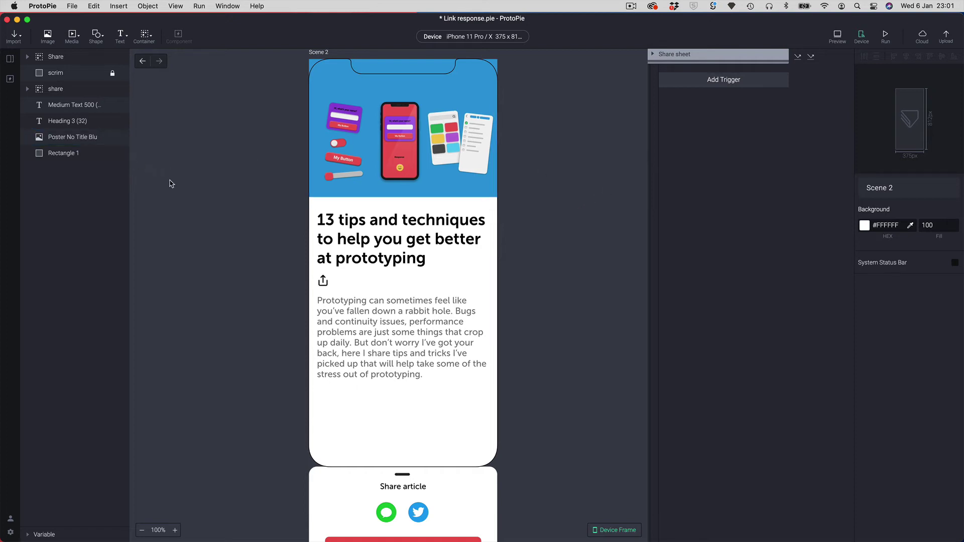
pyautogui.scroll(-5, 467, 311)
# - Select the green icon inside the Share article sheet
pyautogui.click(422, 381)
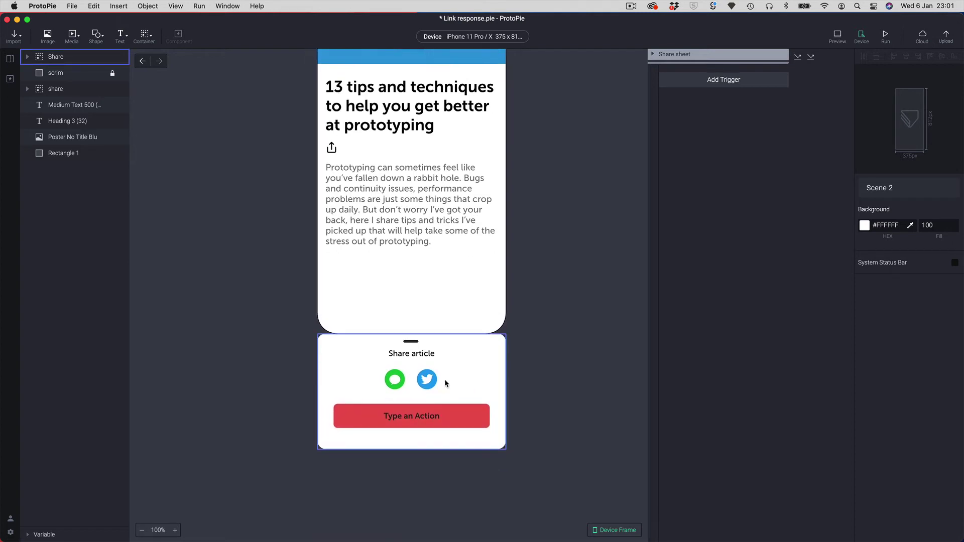
pyautogui.click(393, 380)
pyautogui.doubleClick(393, 380)
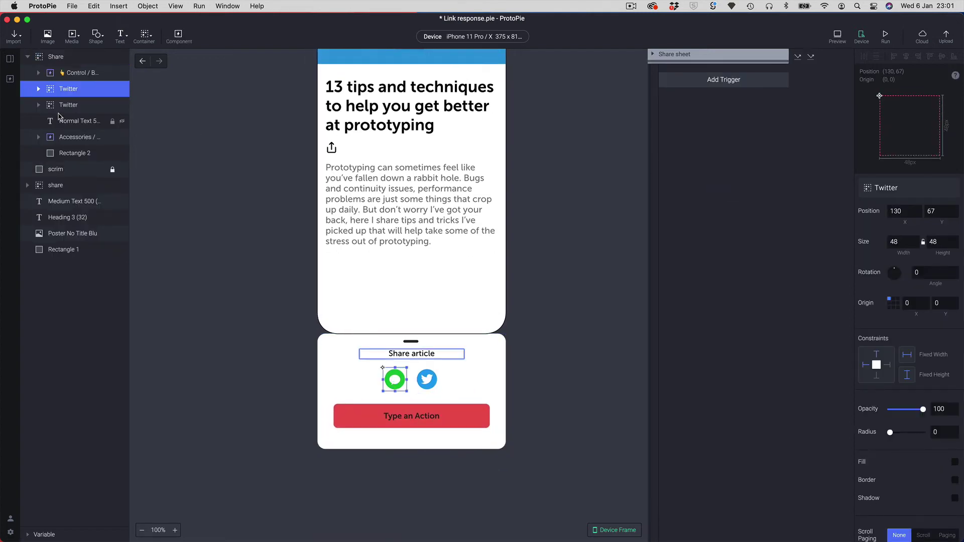
# - Rename the green share icon's layer from 'Twitter' to 'Messages'
pyautogui.doubleClick(69, 88)
pyautogui.write('Messages')
pyautogui.press('Return')
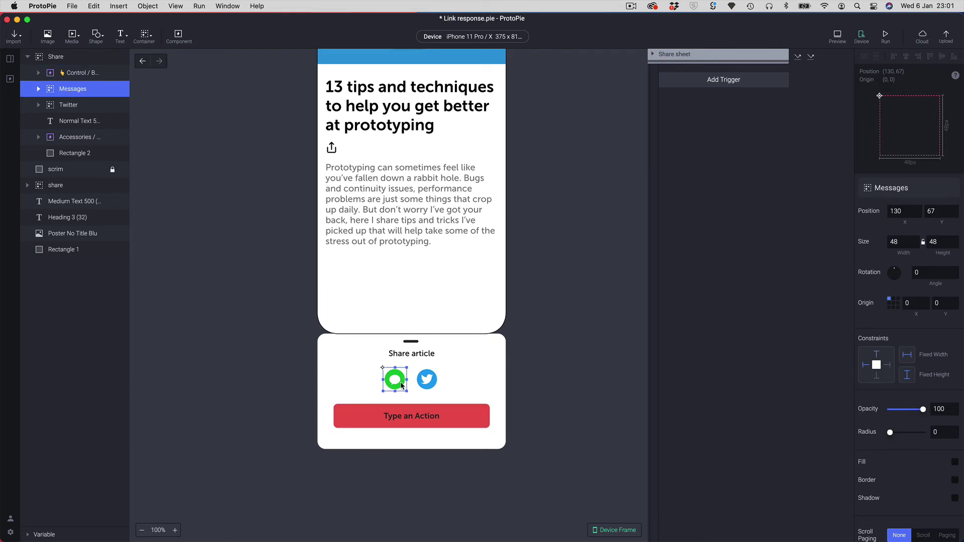
pyautogui.click(721, 81)
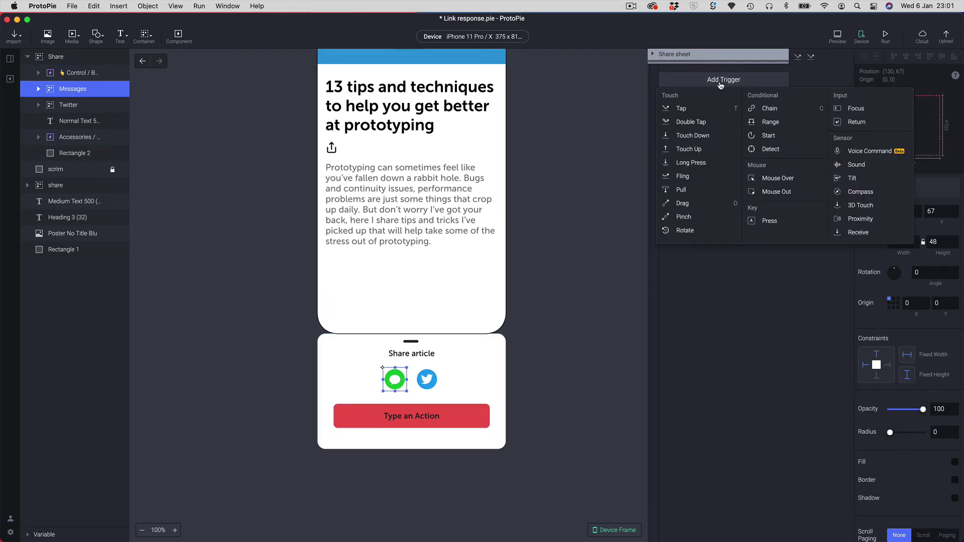
# - Give the Messages icon a Tap trigger with a Link response of type URL
pyautogui.click(684, 109)
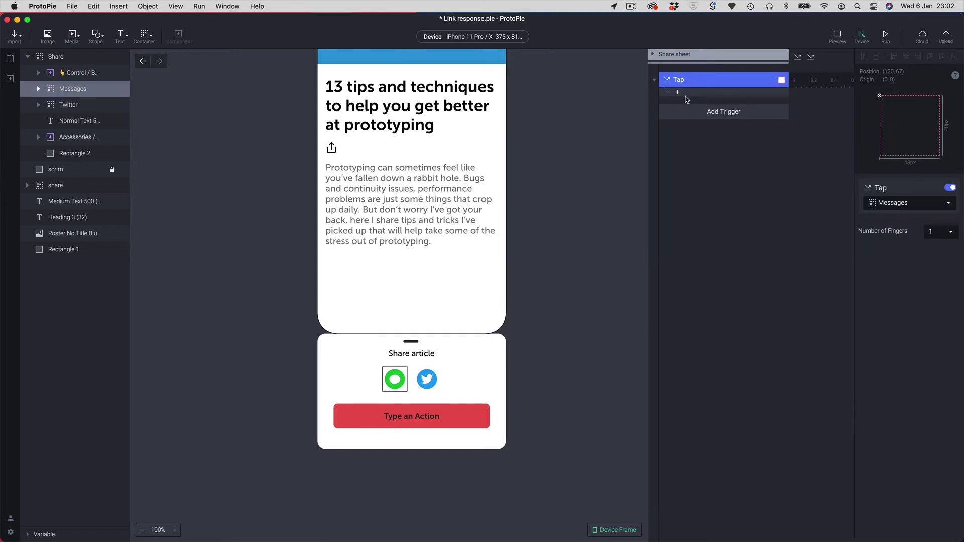
pyautogui.click(680, 93)
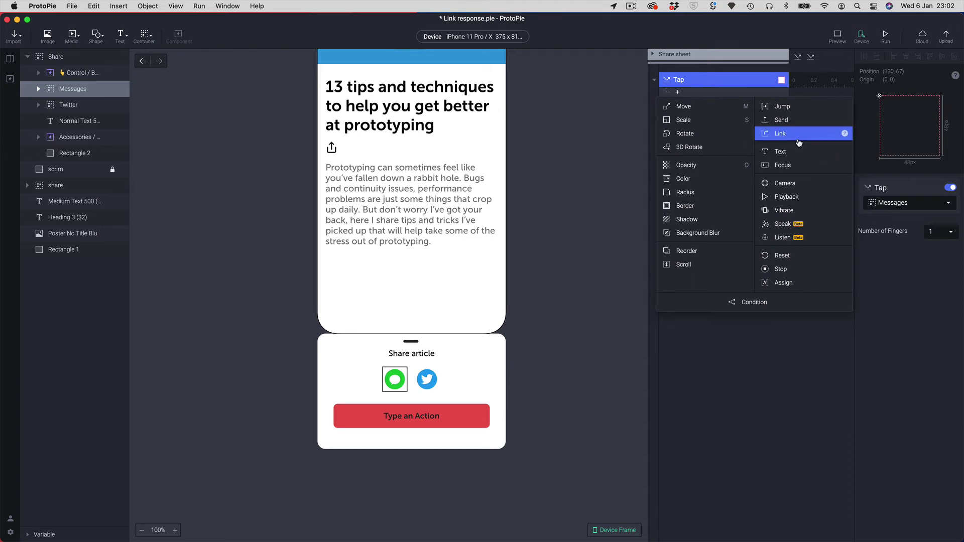
pyautogui.click(799, 142)
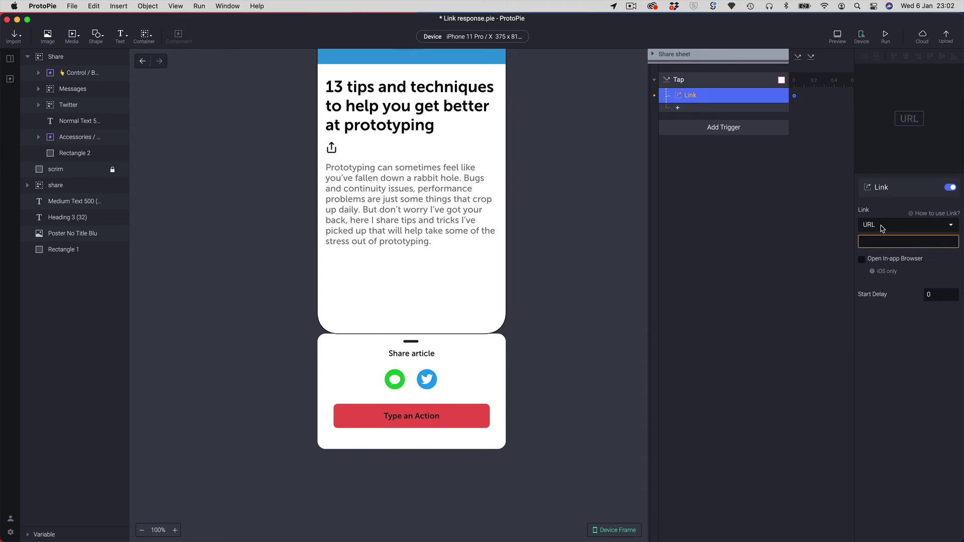
pyautogui.click(882, 228)
pyautogui.click(884, 253)
pyautogui.click(882, 240)
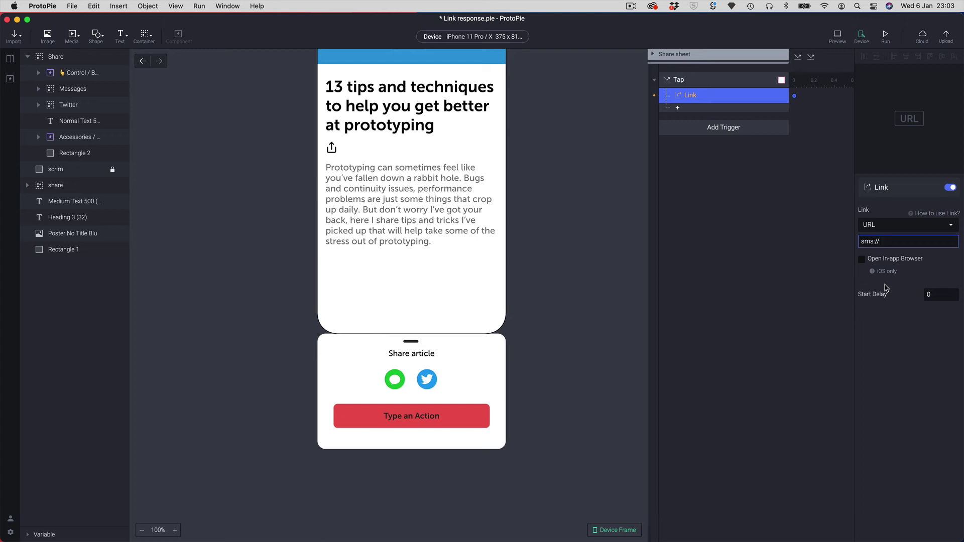
# - Enter the recipient's phone number after sms:// in the Link URL and confirm the Tap trigger targets Messages
pyautogui.click(804, 299)
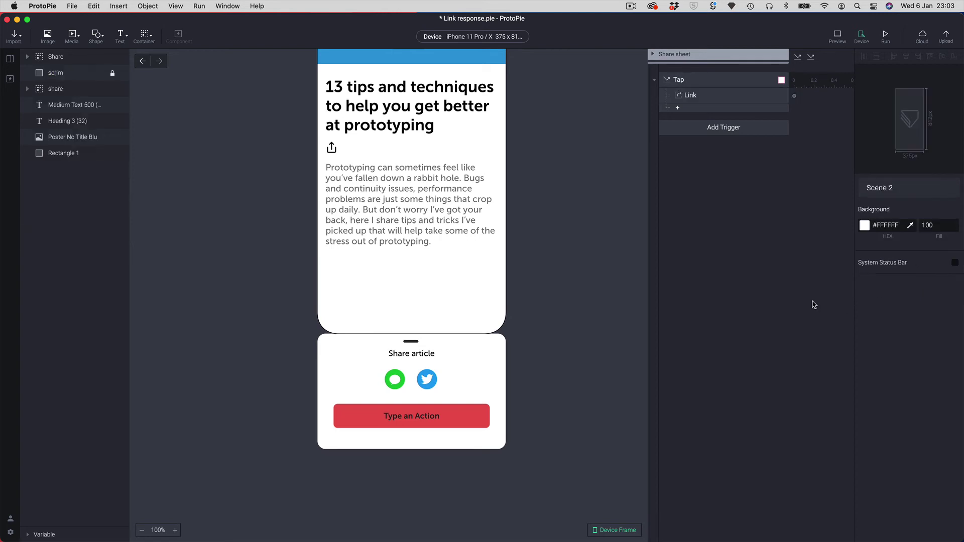
pyautogui.click(698, 95)
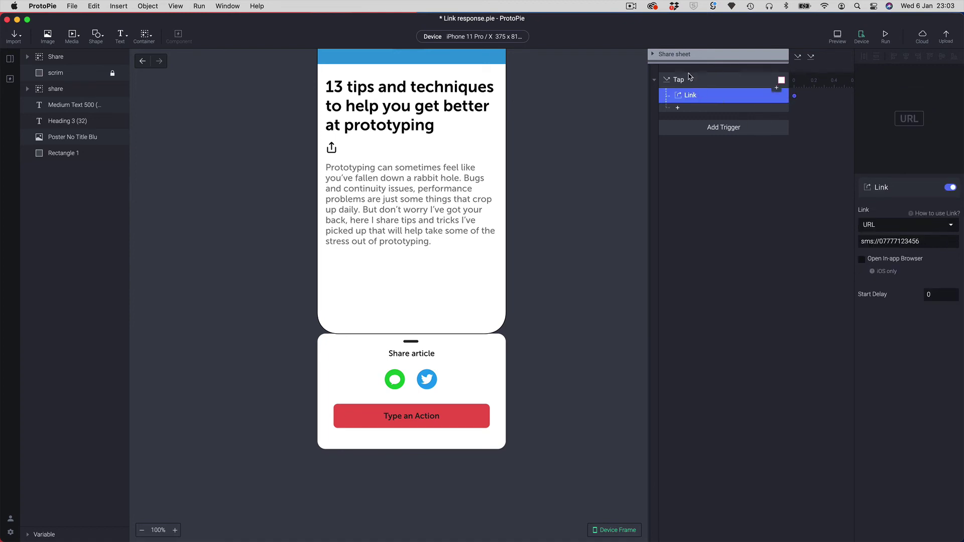
pyautogui.click(692, 80)
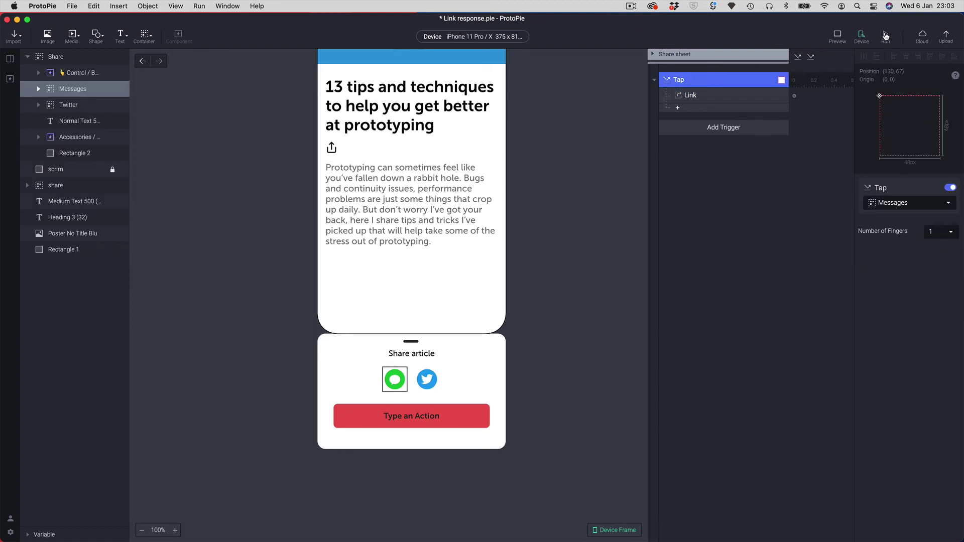
# - Preview the prototype, then append &body= after the phone number in the Link URL
pyautogui.click(885, 35)
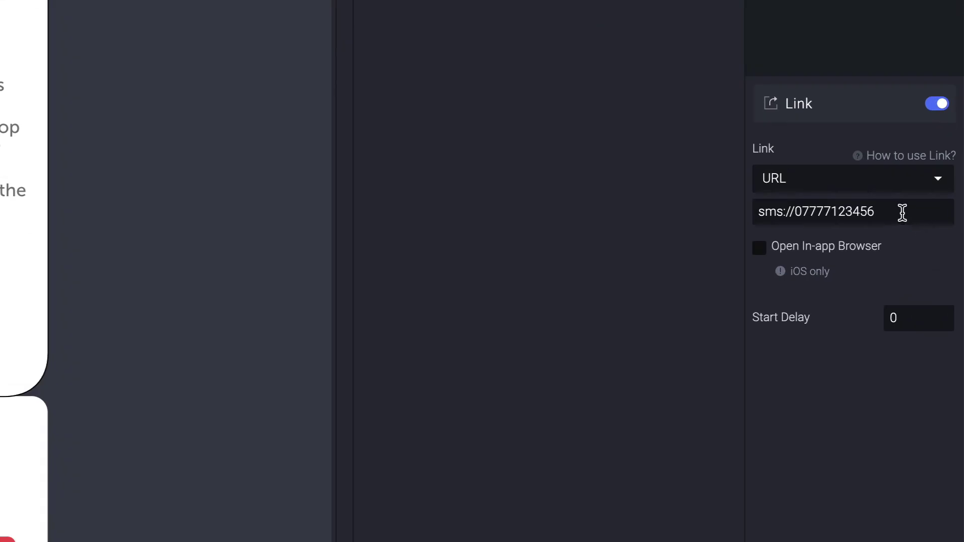
pyautogui.click(900, 214)
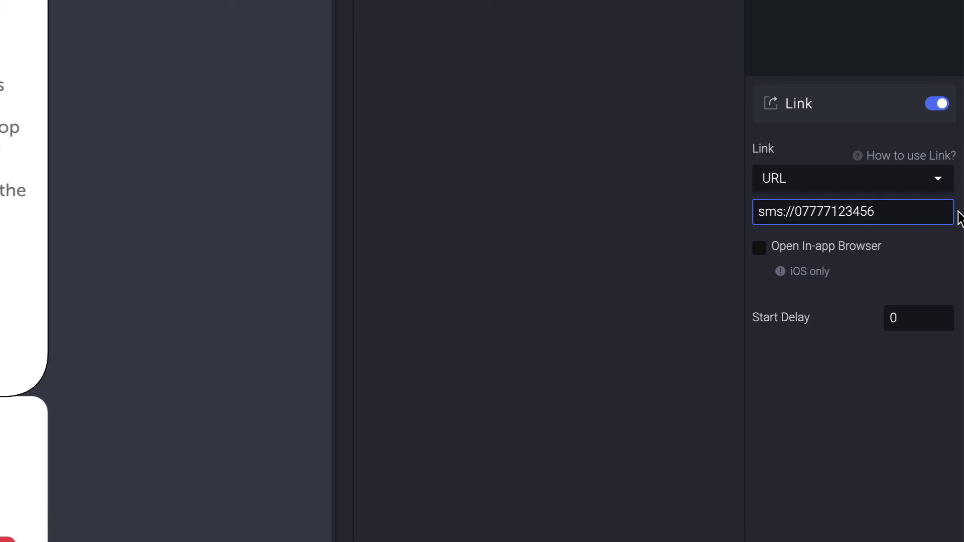
pyautogui.write('&')
pyautogui.write('body=')
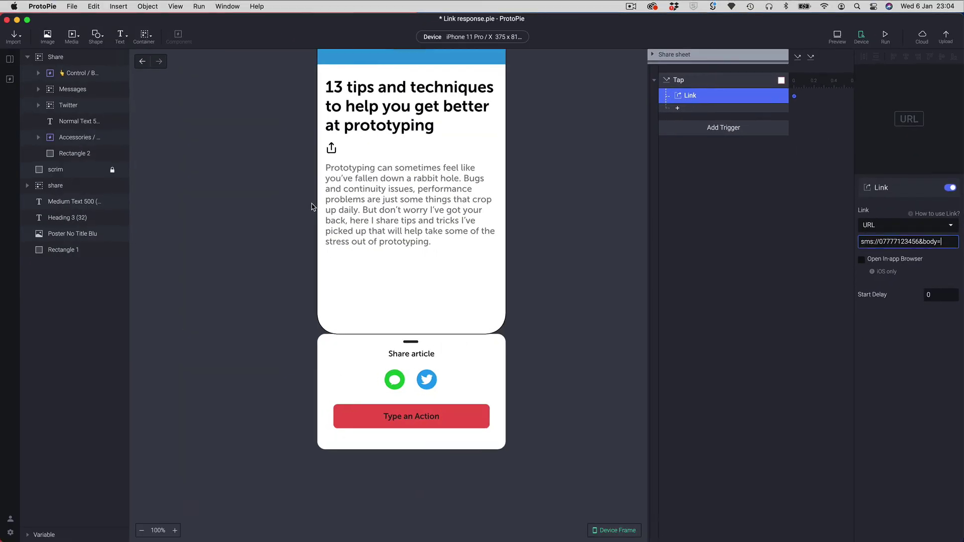
# - Paste the UX Collective article's web address from Safari after body= in the Link URL
pyautogui.press('super+Tab')
pyautogui.click(279, 276)
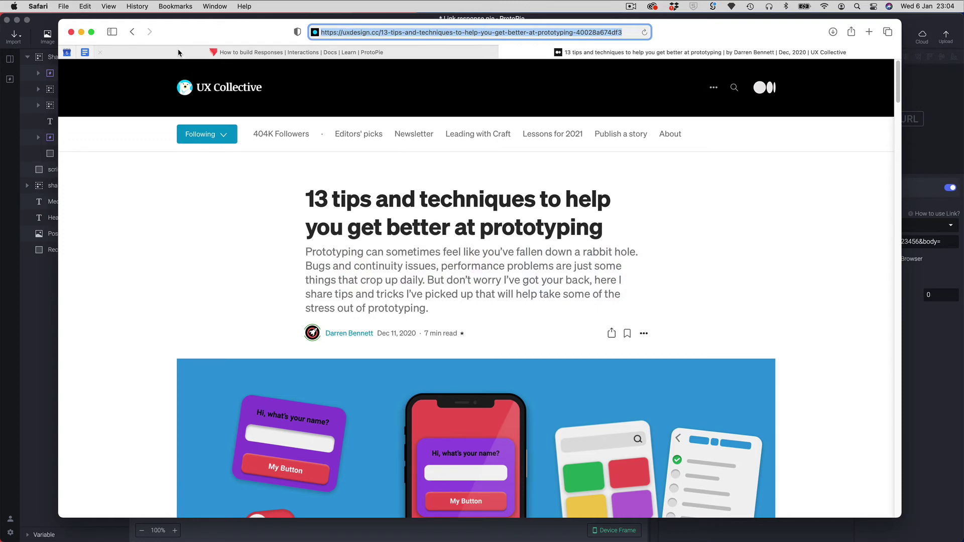
pyautogui.press('super+Tab')
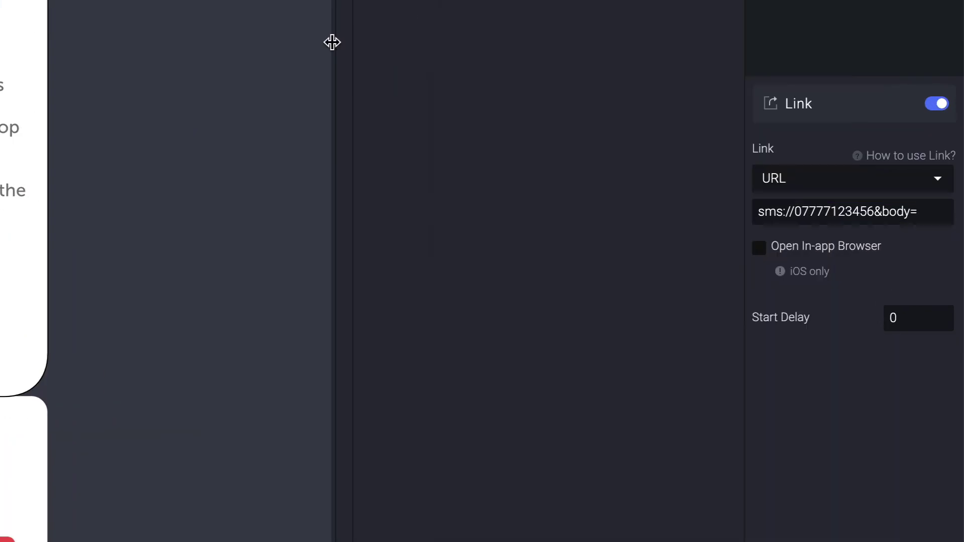
pyautogui.click(927, 215)
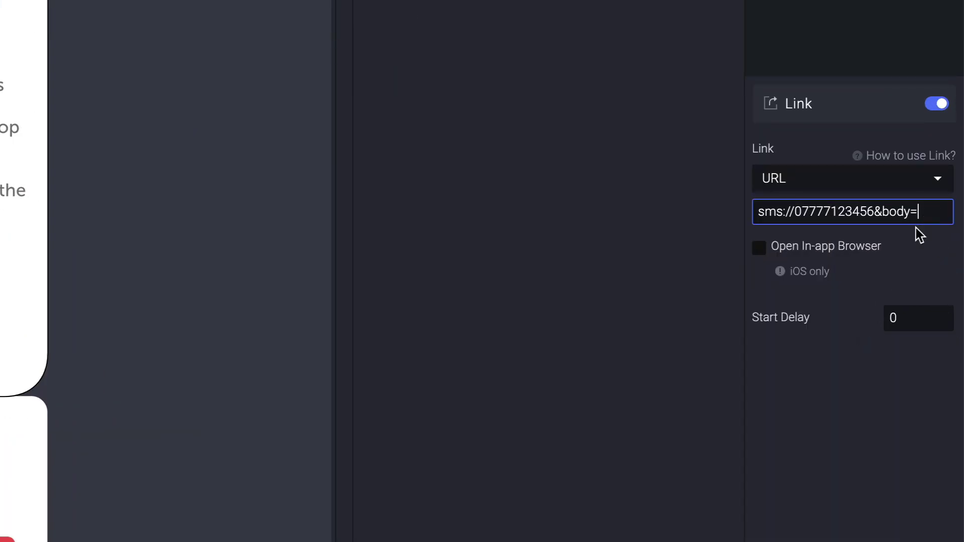
pyautogui.press('super+v')
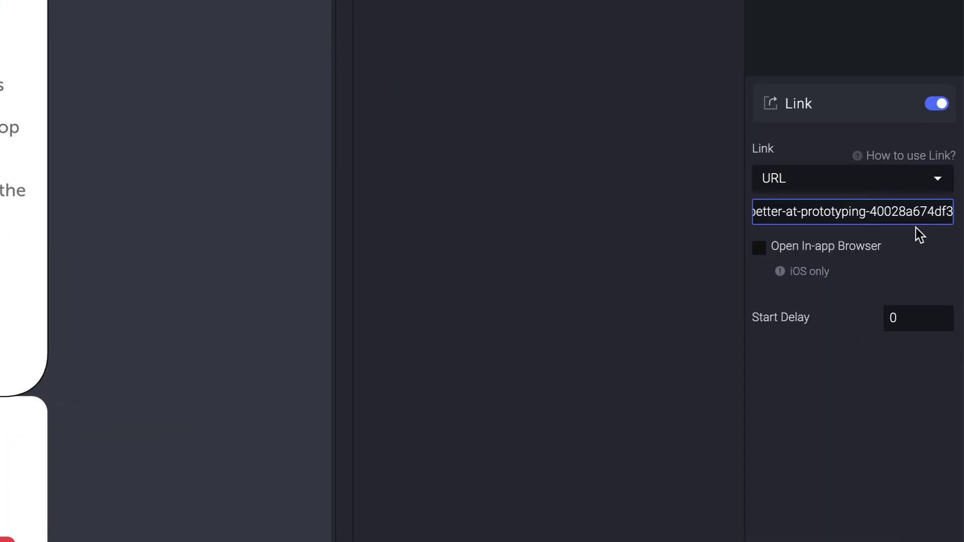
# - Select the whole Link URL to review the completed SMS share address
pyautogui.click(645, 340)
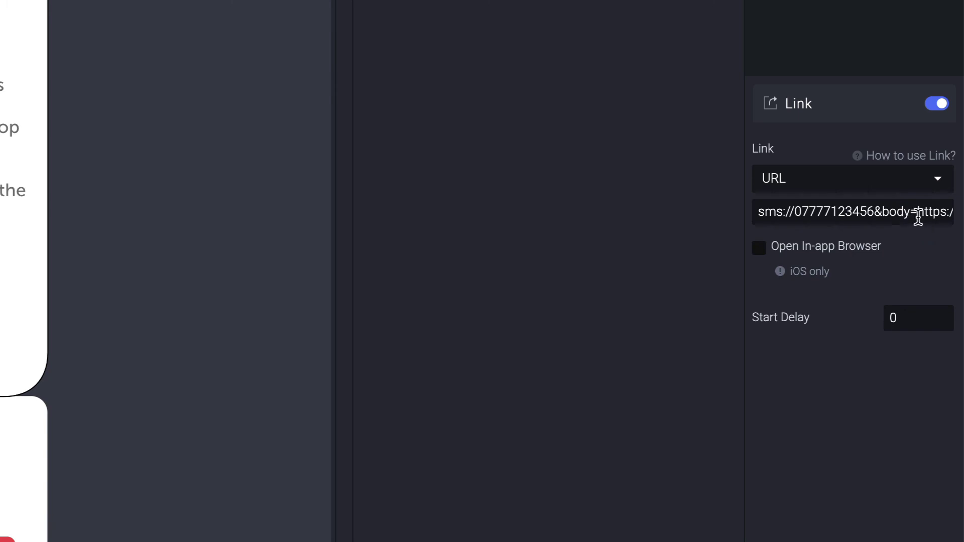
pyautogui.moveTo(923, 211); pyautogui.dragTo(929, 238)
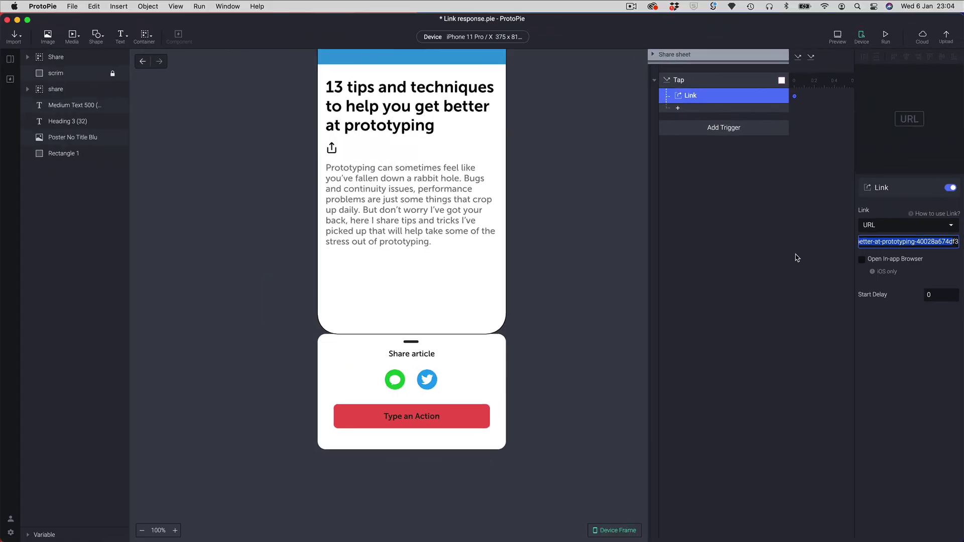
pyautogui.click(881, 126)
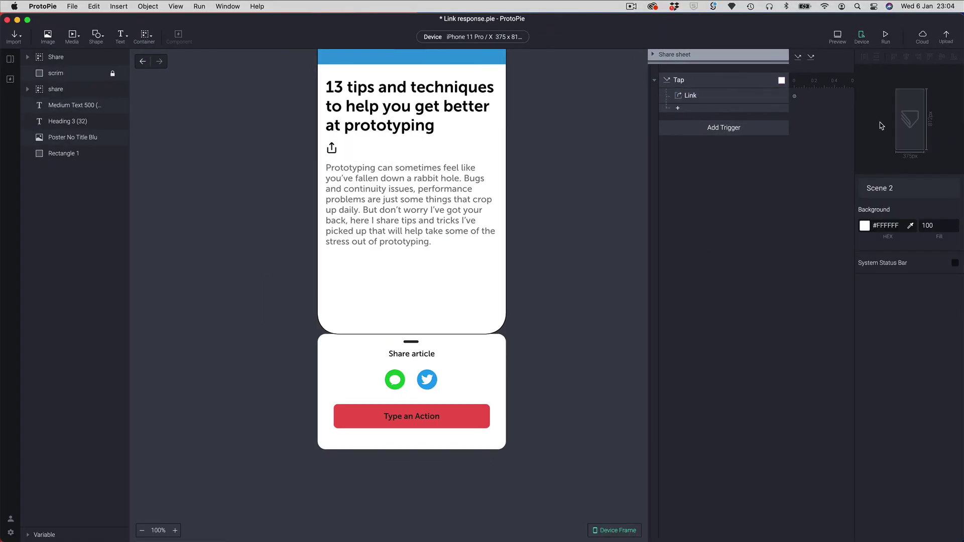
# - Run the prototype, send the prefilled SMS containing the article link, and open the link bubble
pyautogui.click(886, 37)
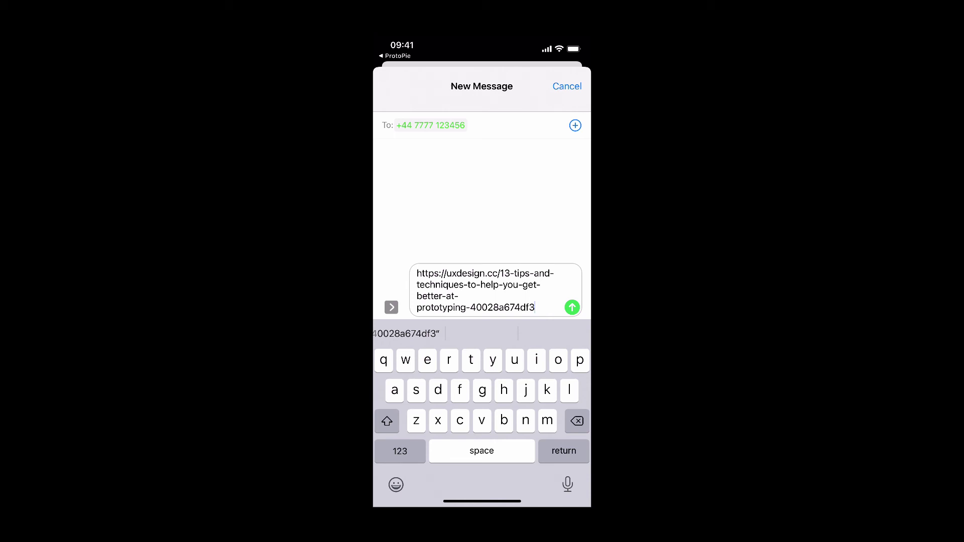
pyautogui.click(572, 307)
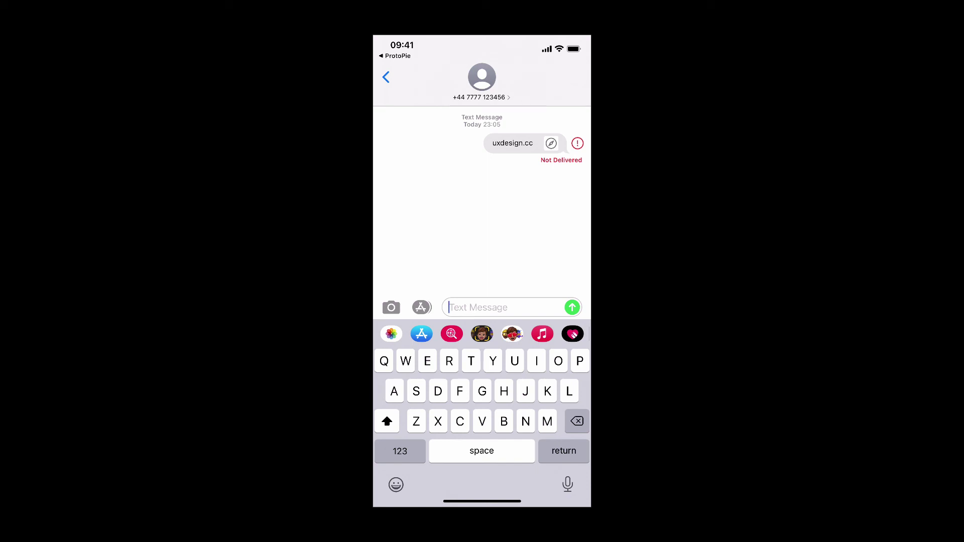
pyautogui.click(512, 143)
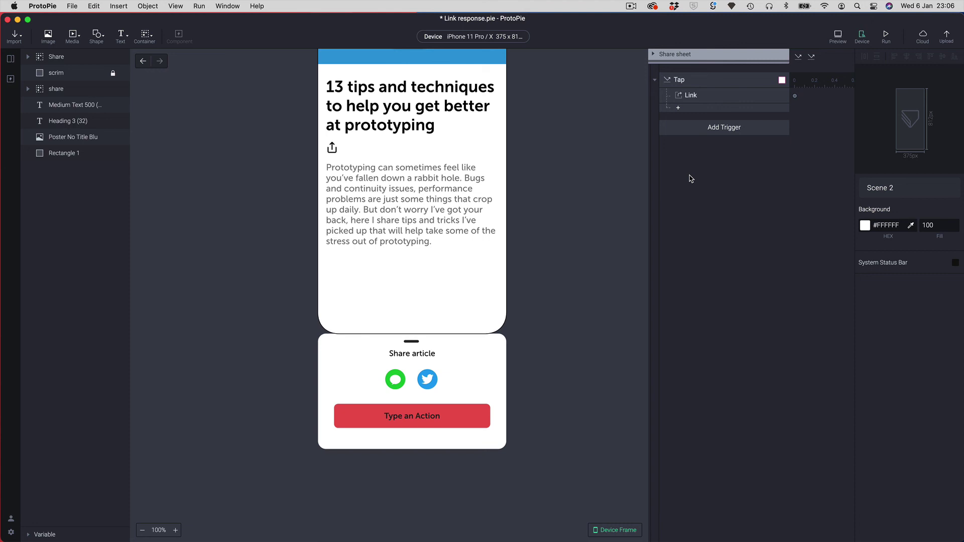
# - Show the Link response settings with the sms:// URL whose body carries the article's https link
pyautogui.click(706, 100)
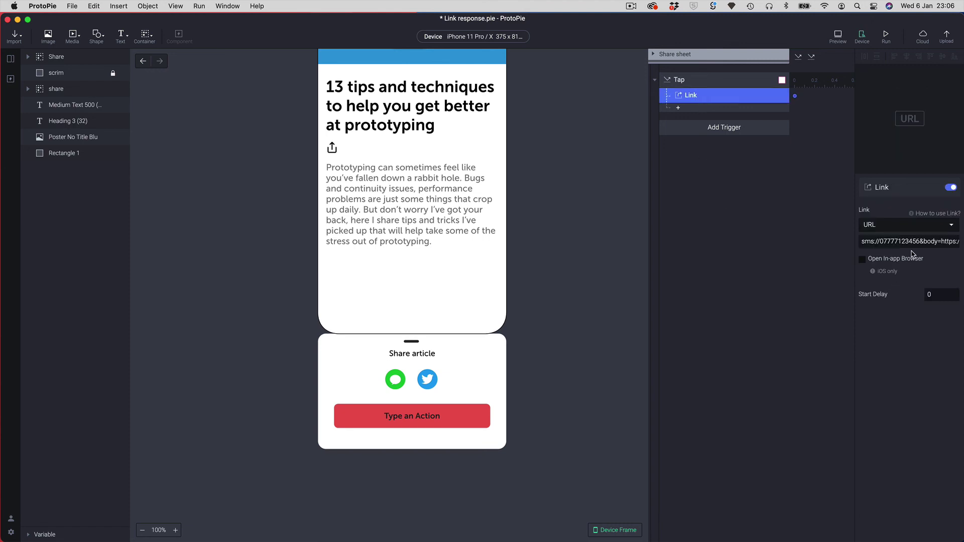